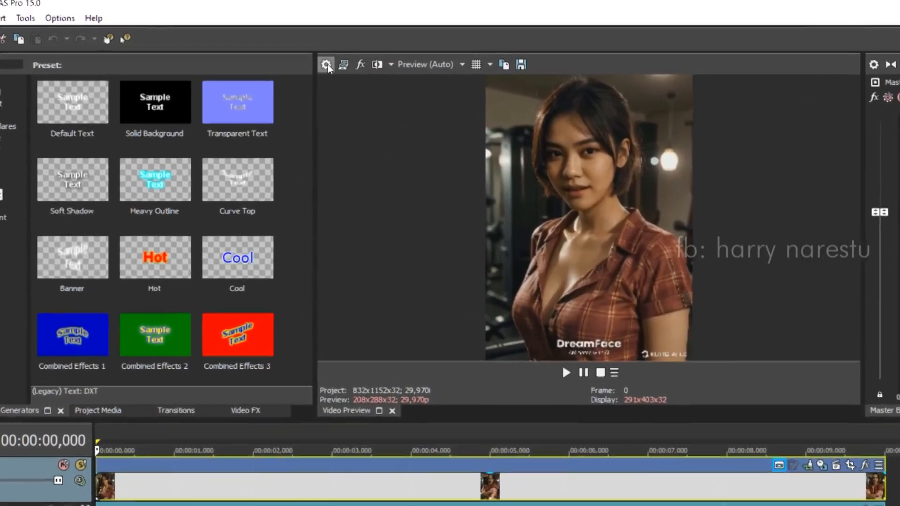
Step: Set the project's video size to 1080 wide by 1920 high, with a frame rate of 29,970 (NTSC)
click(339, 60)
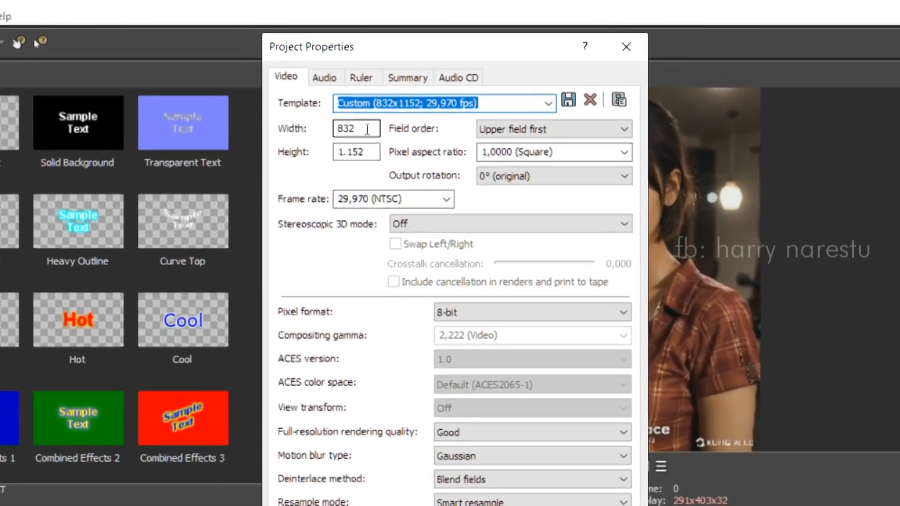
double_click(367, 129)
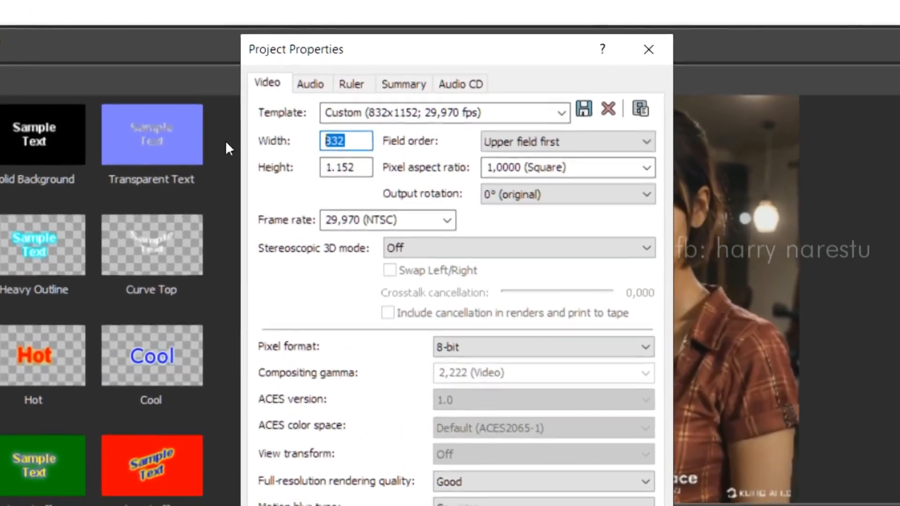
text(1080)
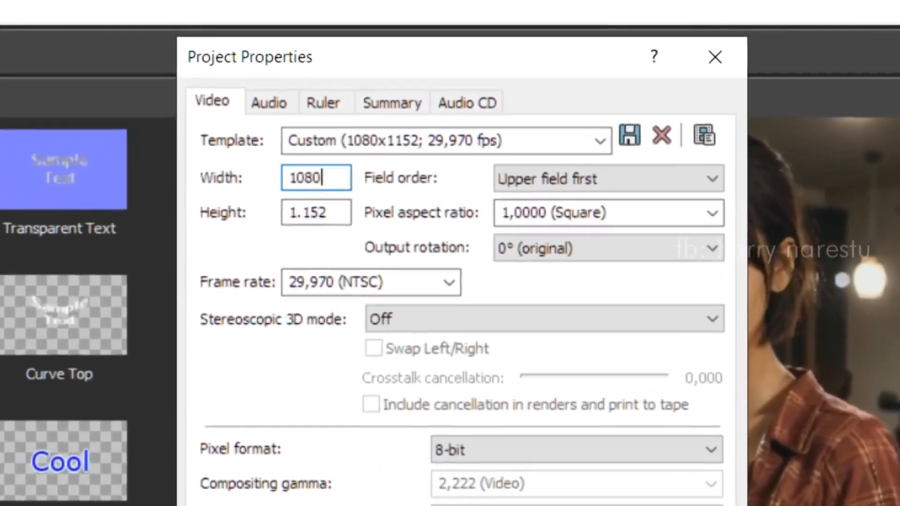
key(Tab)
text(1920)
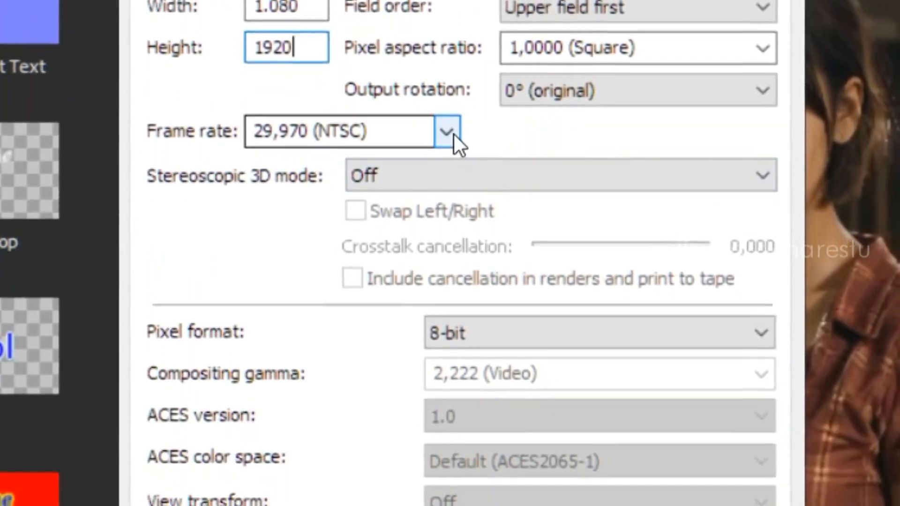
click(453, 134)
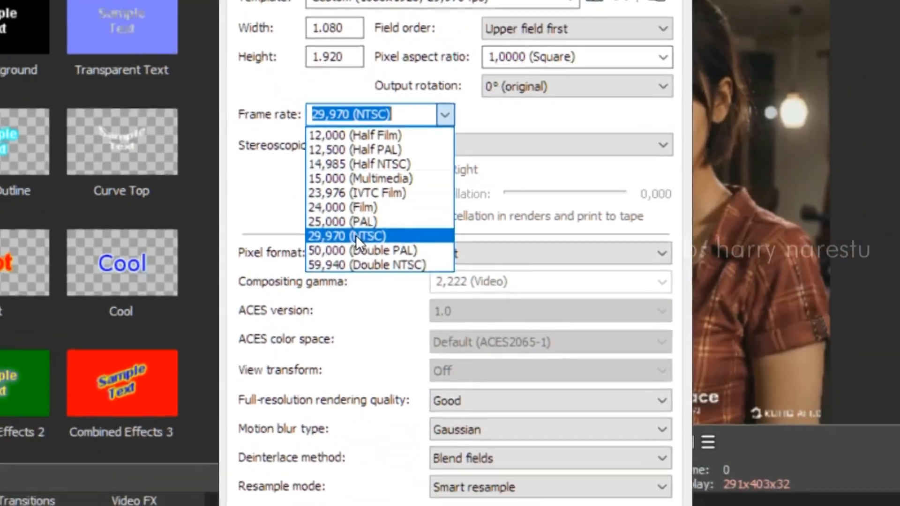
click(356, 235)
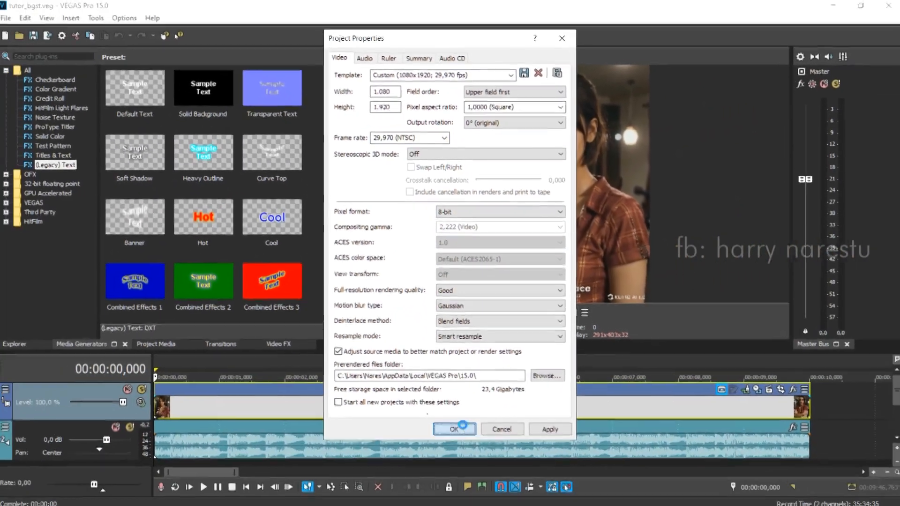
click(464, 493)
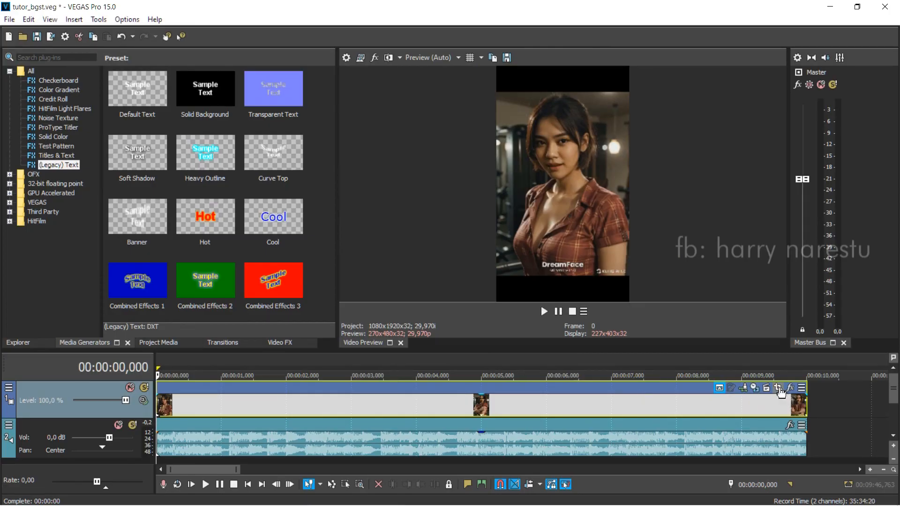
Step: Set the video event's Pan/Crop frame to a width of 1080 and a height of 1920
click(779, 389)
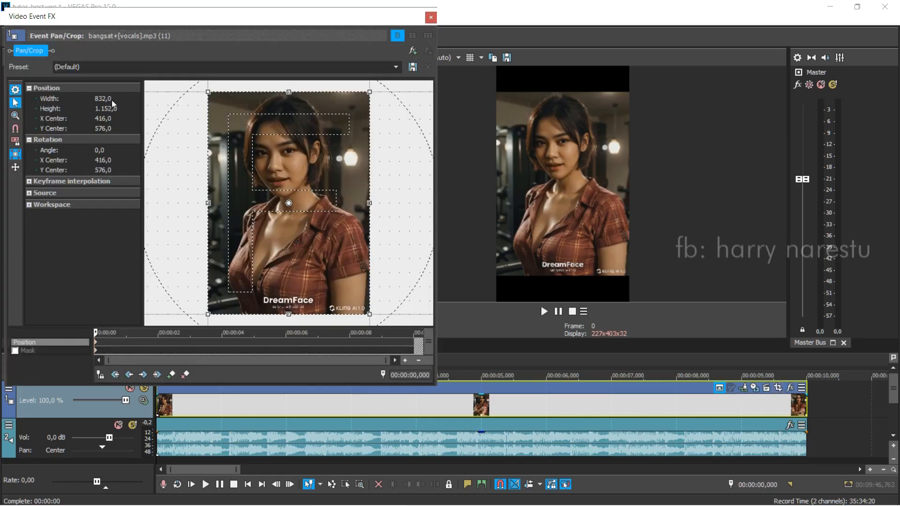
key(Tab)
text(12)
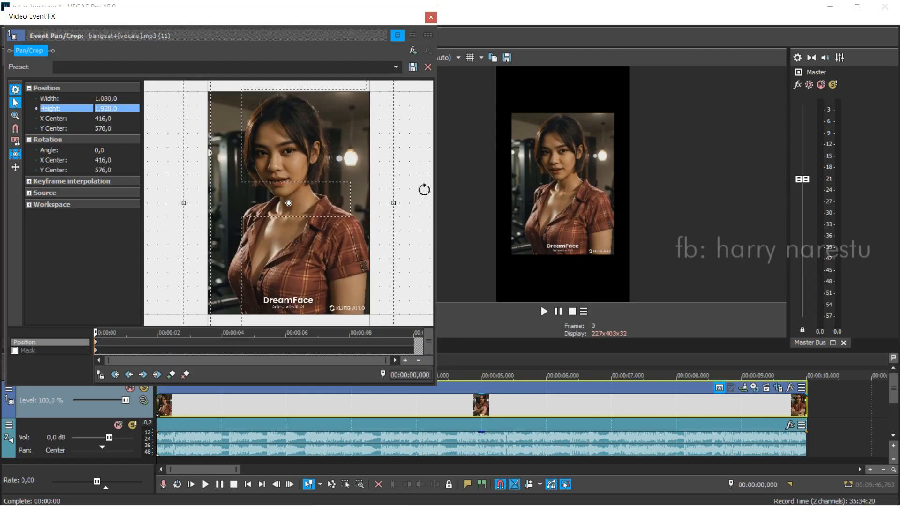
Step: Shrink the crop frame proportionally to about 588 by 1046 and move its center to about 416, 529 so the picture fills the frame
scroll(385, 182, down, 5)
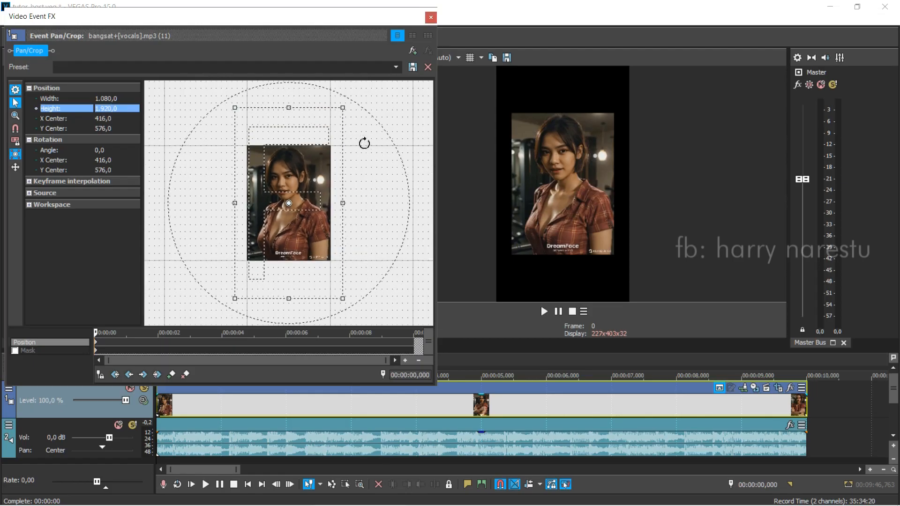
drag(344, 108, 329, 155)
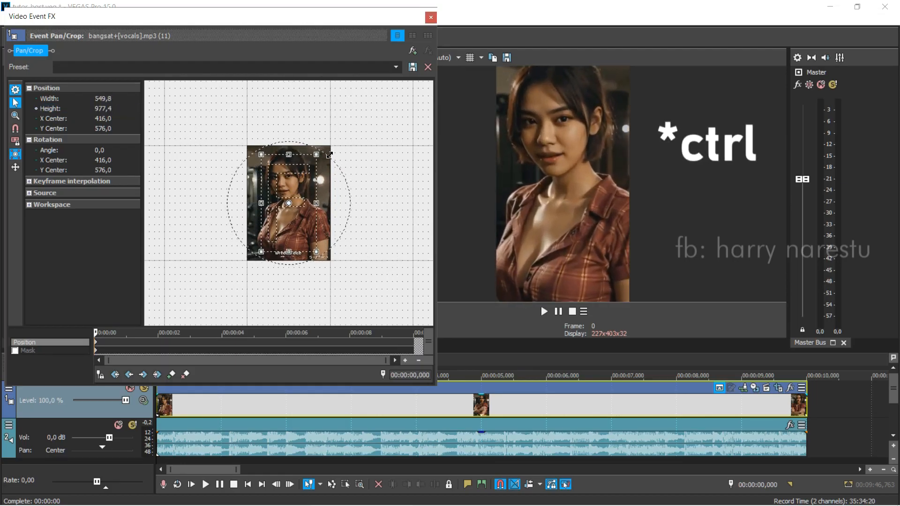
scroll(329, 192, up, 5)
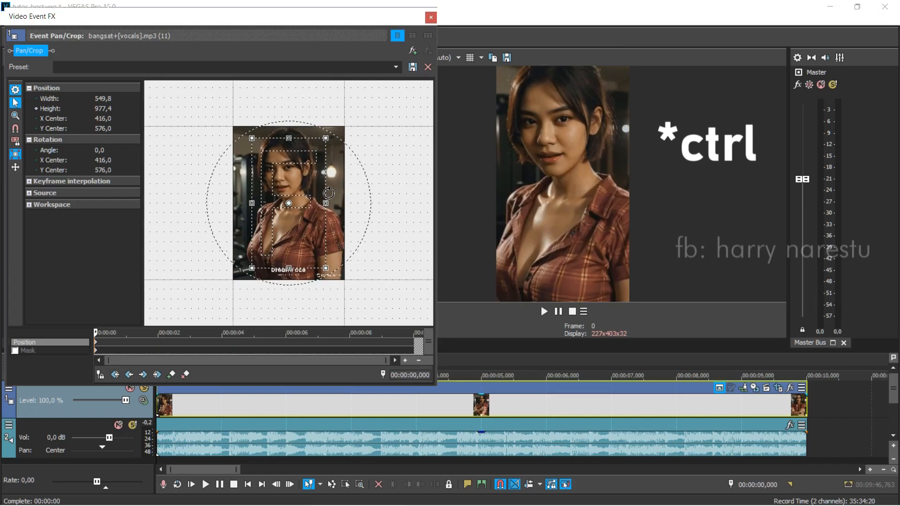
scroll(328, 193, up, 1)
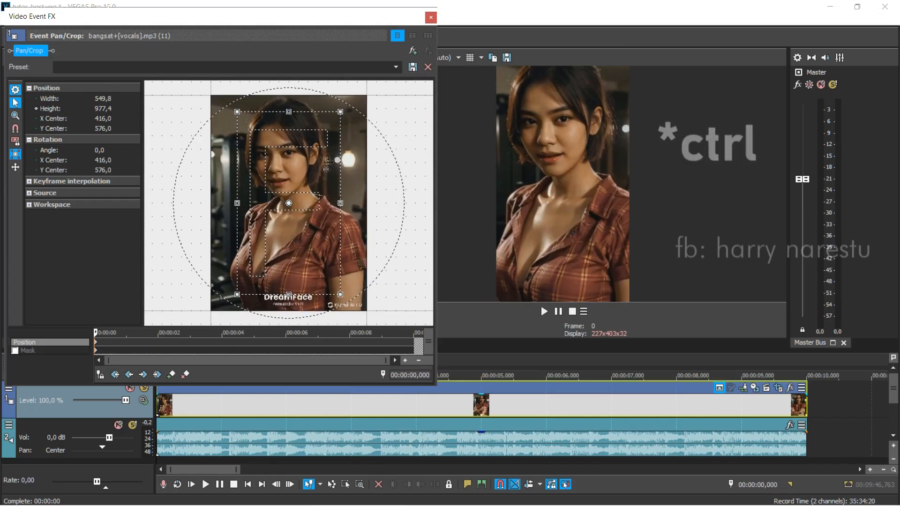
drag(341, 112, 347, 106)
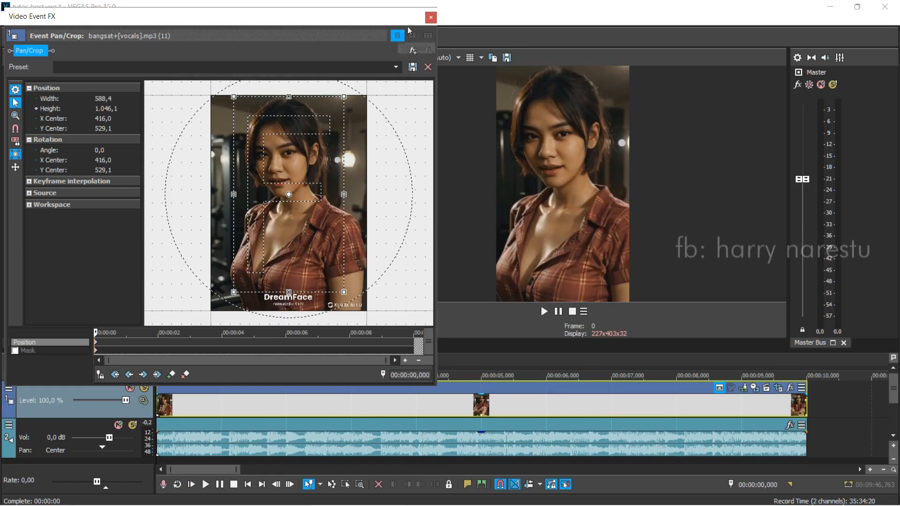
click(431, 18)
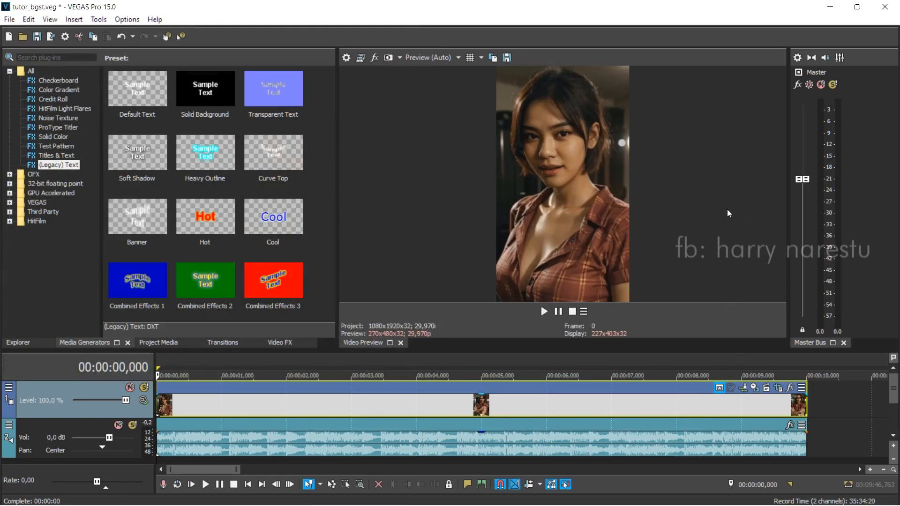
Step: Play through the video event and split it by phrase at about 2,875, 5,317 and 8,083 seconds
key(space)
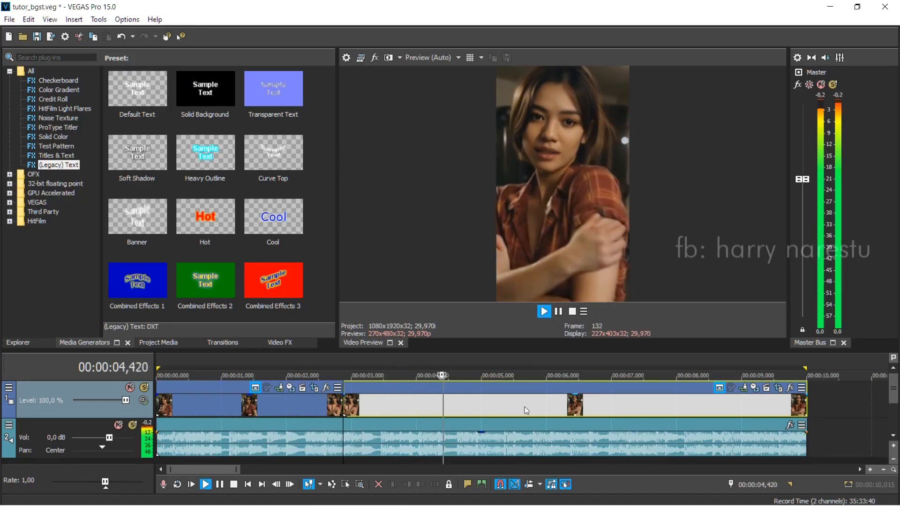
key(space)
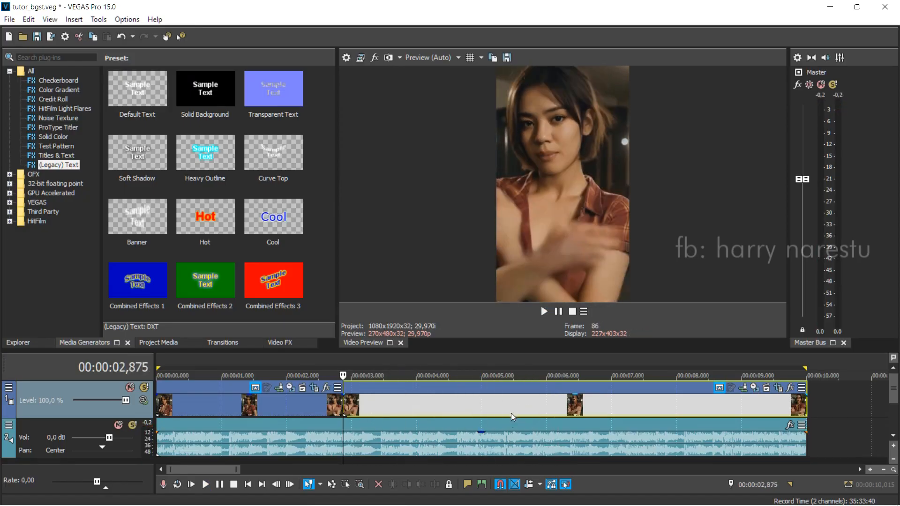
click(502, 411)
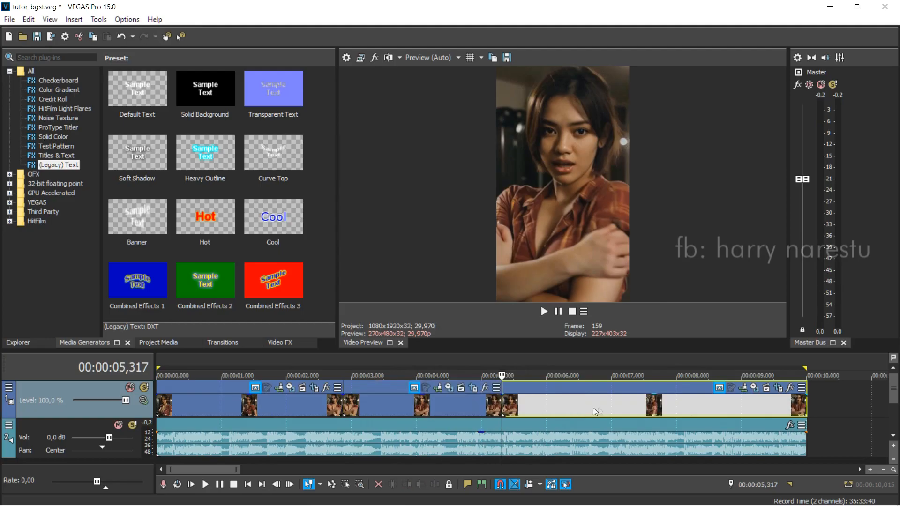
key(space)
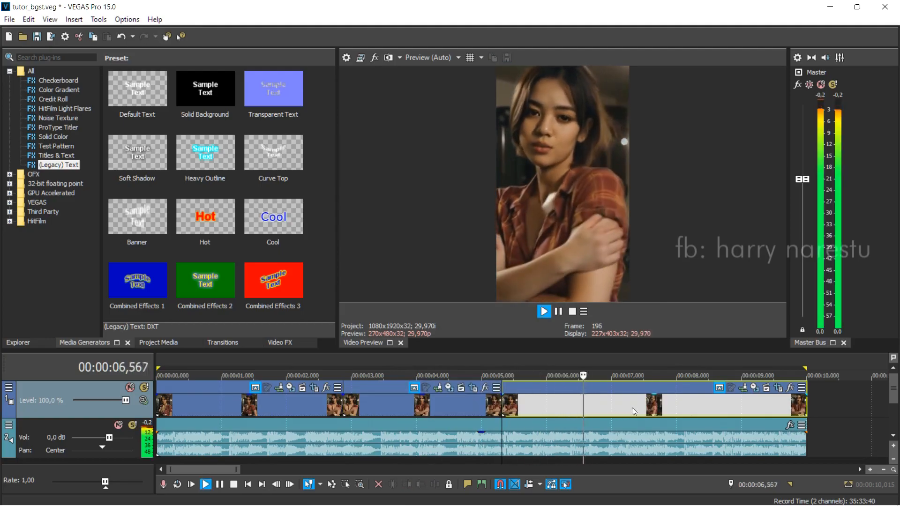
key(space)
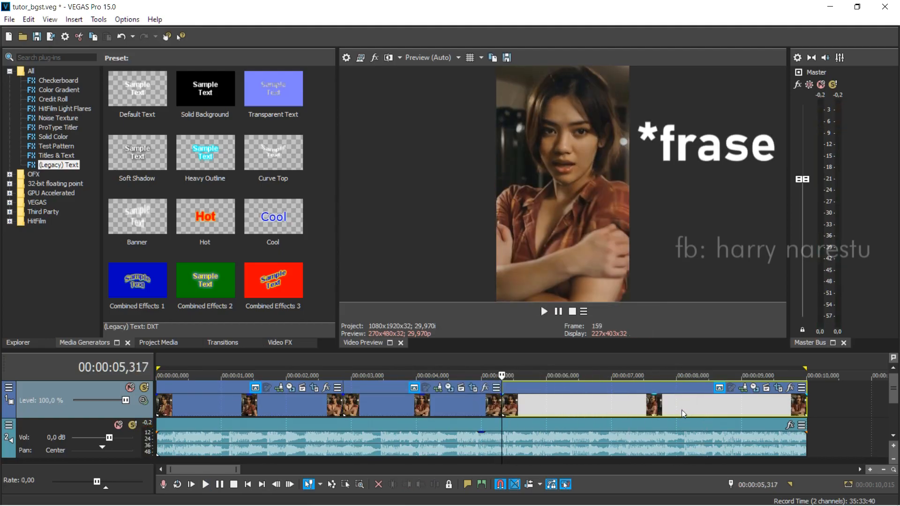
click(683, 413)
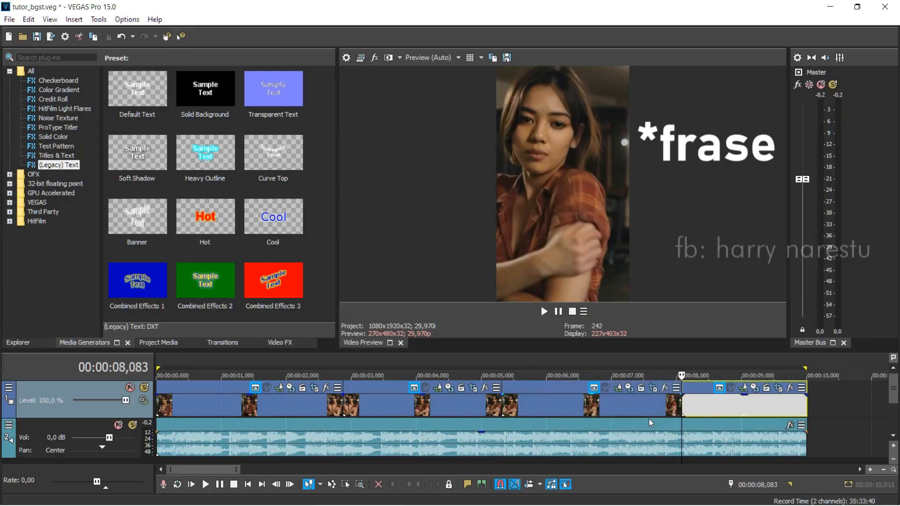
Step: Examine the four split clips by selecting each one on the video track
click(625, 408)
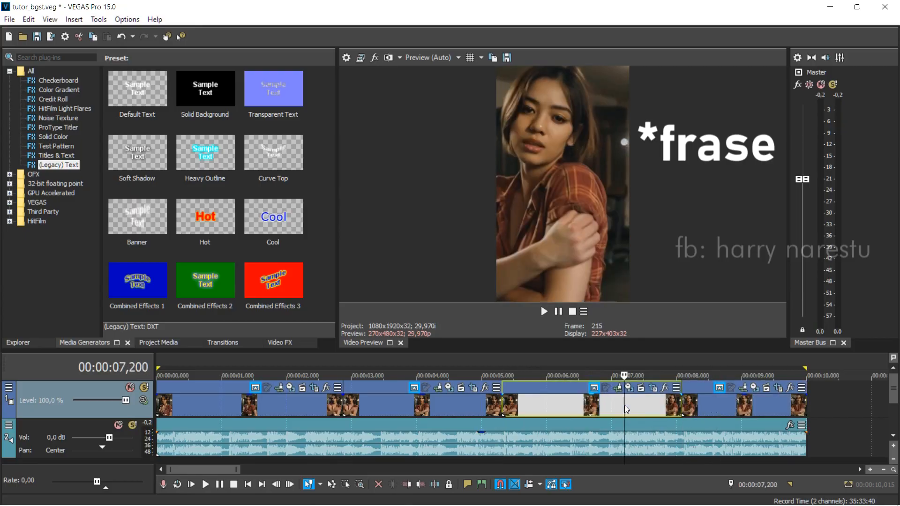
click(462, 409)
click(288, 406)
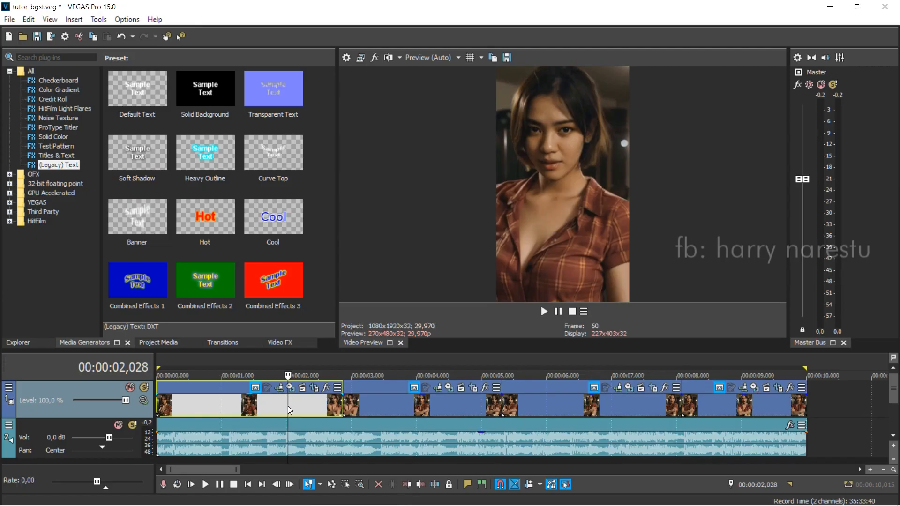
click(406, 409)
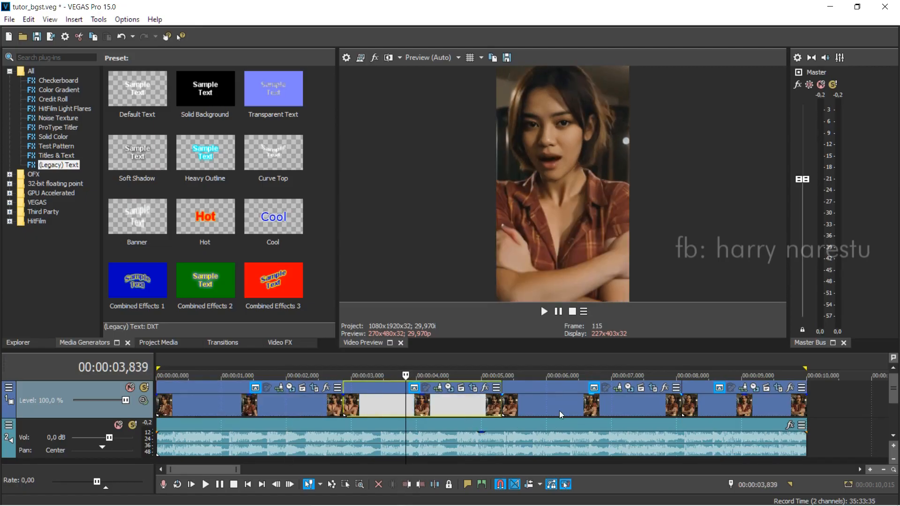
click(559, 410)
click(720, 407)
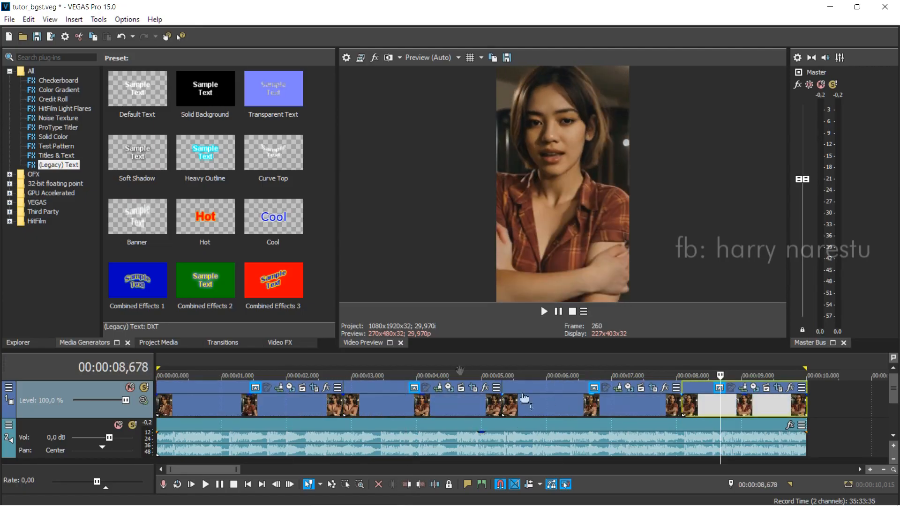
Step: Extend the first clip's end and the second clip's start over each other to form a crossfade of about 0,892 seconds
click(330, 404)
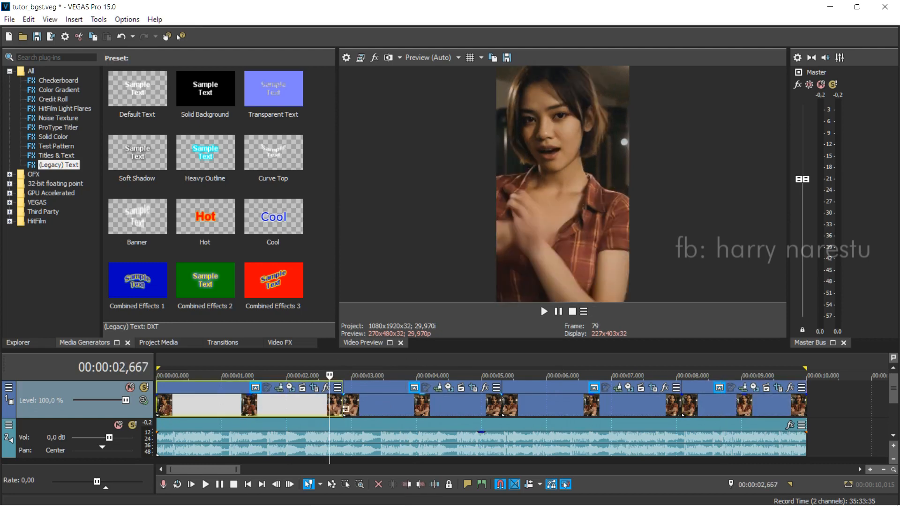
drag(342, 406, 373, 407)
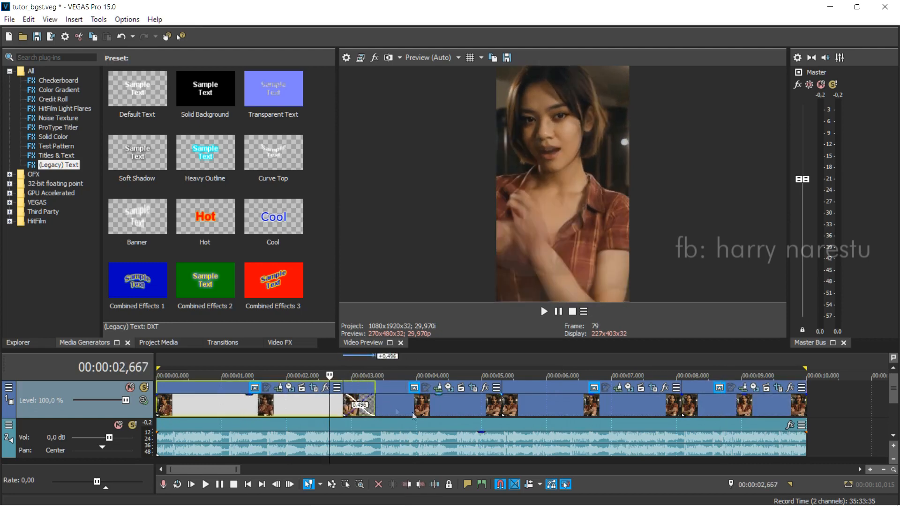
click(395, 407)
drag(345, 404, 318, 405)
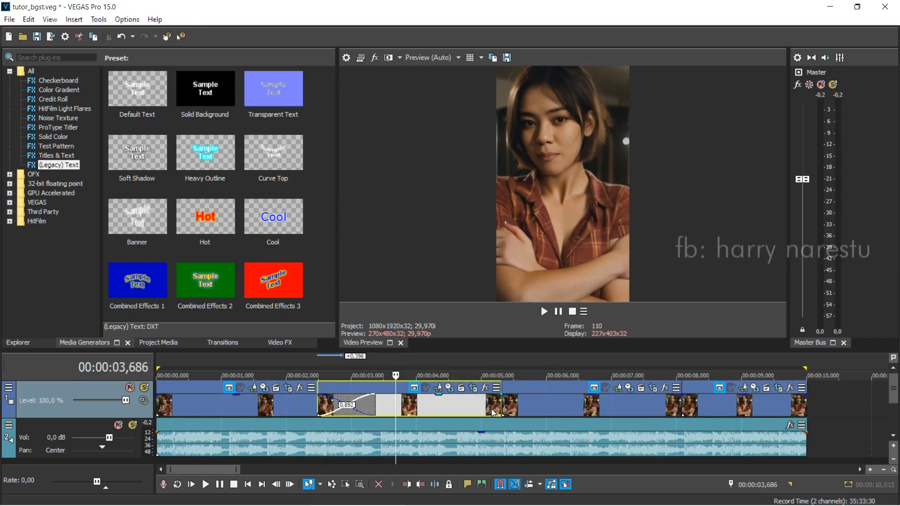
Step: Overlap the second clip's end with the third clip's start to form a crossfade of about 0,847 seconds
click(492, 412)
drag(498, 404, 480, 407)
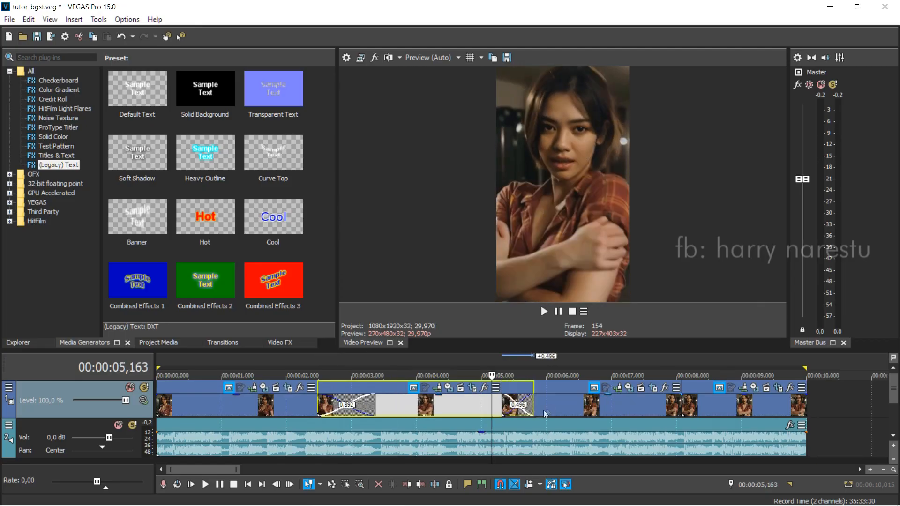
click(549, 409)
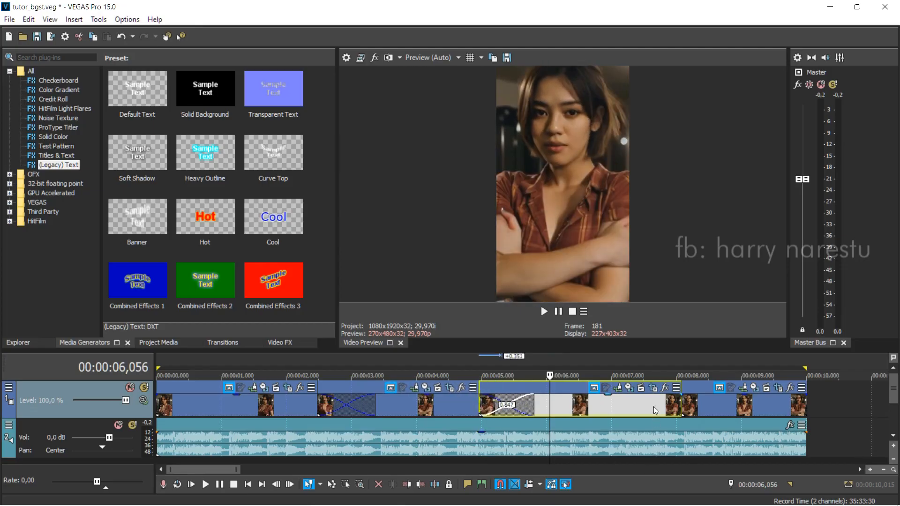
Step: Overlap the third clip's end with the fourth clip's start to form a crossfade of about 0,874 seconds
click(654, 410)
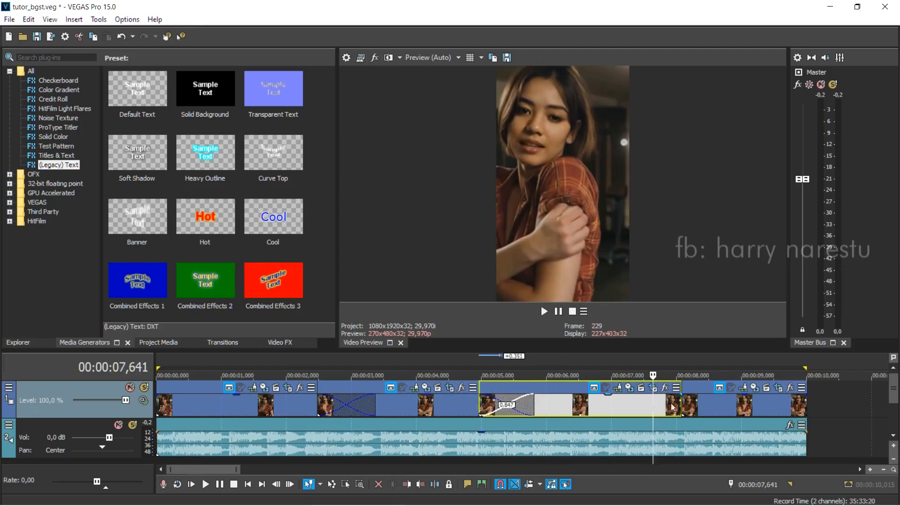
drag(679, 403, 712, 410)
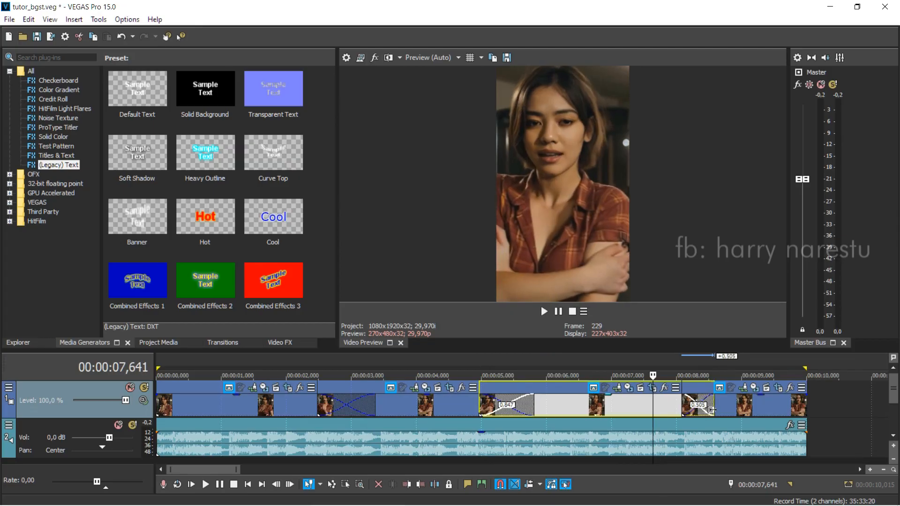
click(685, 405)
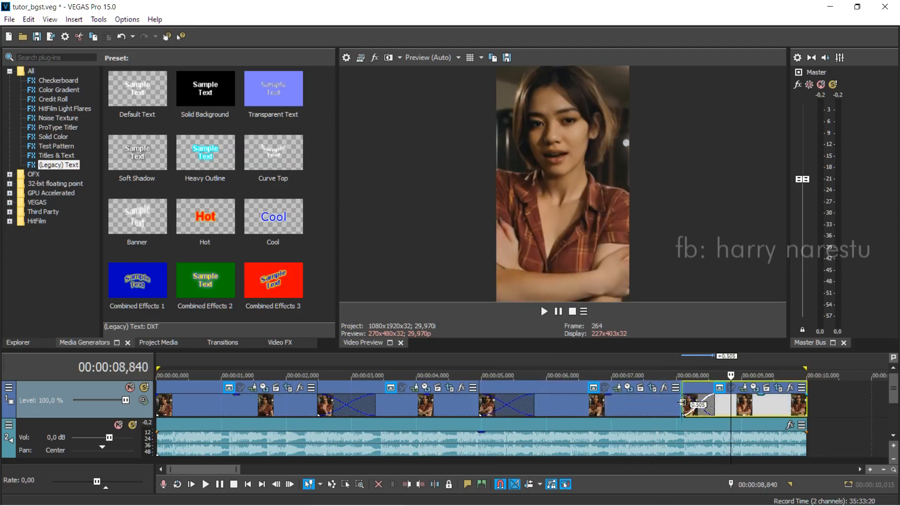
drag(682, 402, 658, 404)
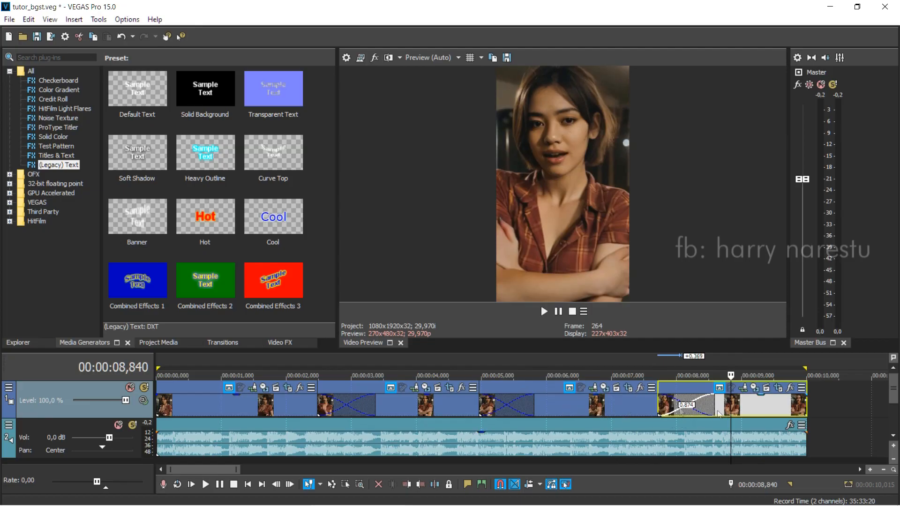
Step: Play the video from about 2,064 seconds and go through the clips to check the crossfades between them
click(592, 409)
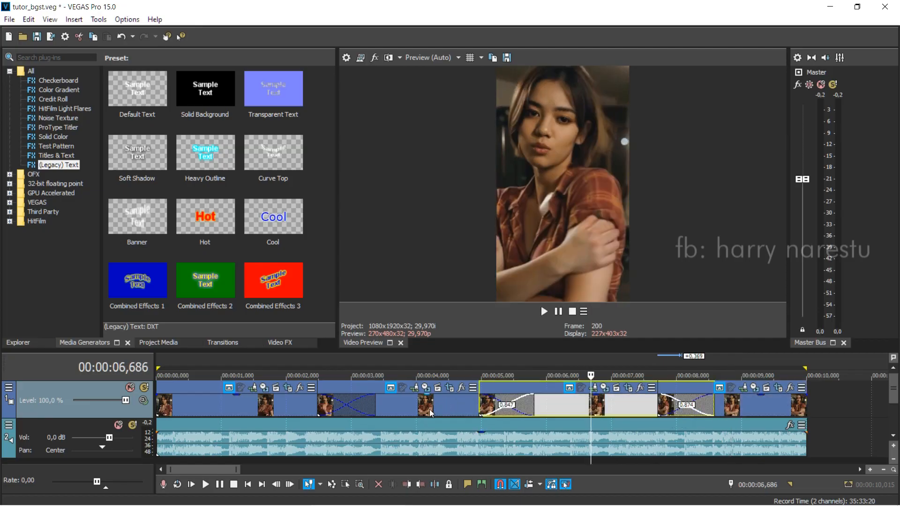
click(429, 410)
click(291, 408)
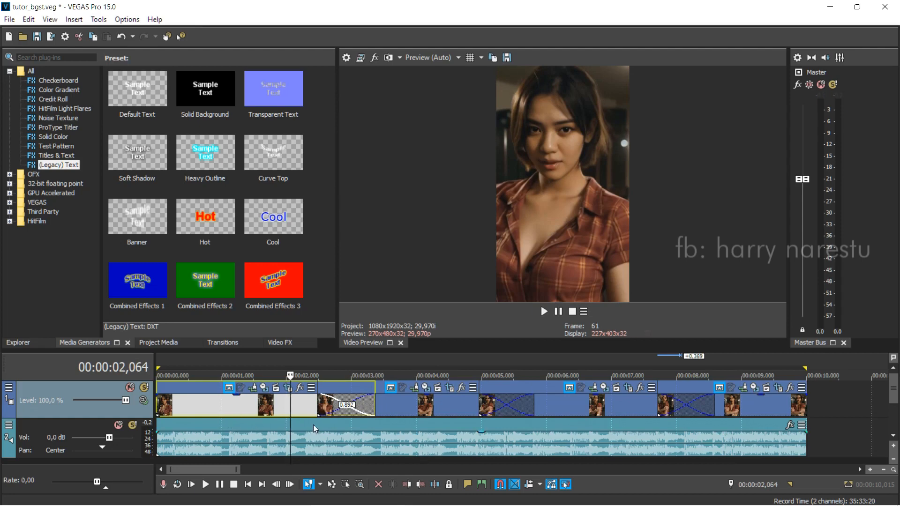
key(space)
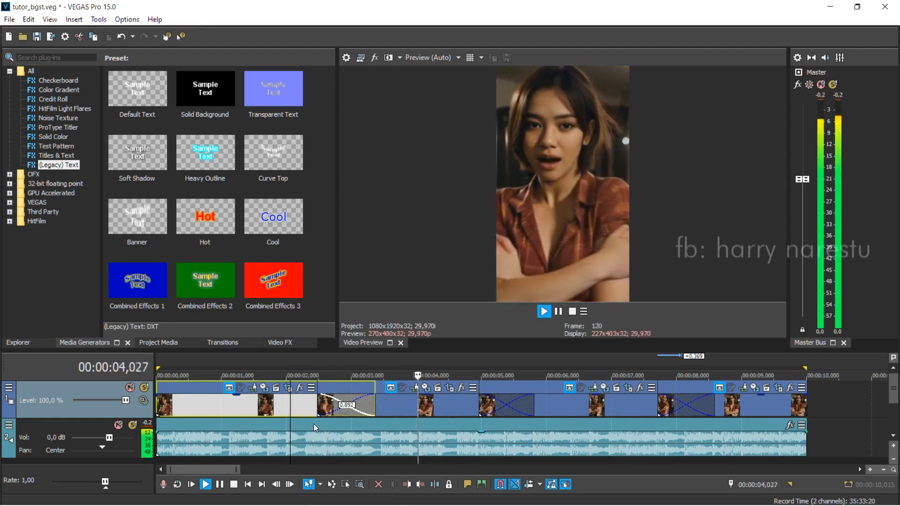
click(452, 410)
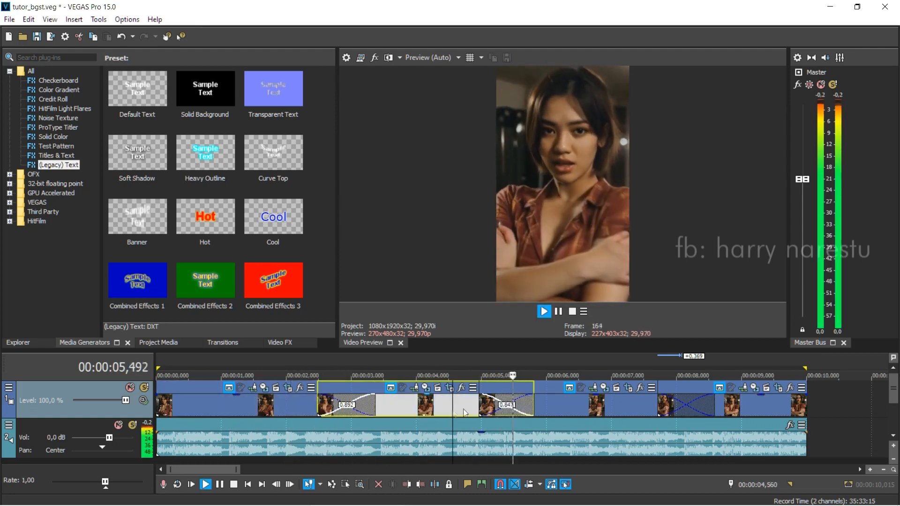
click(608, 409)
click(753, 408)
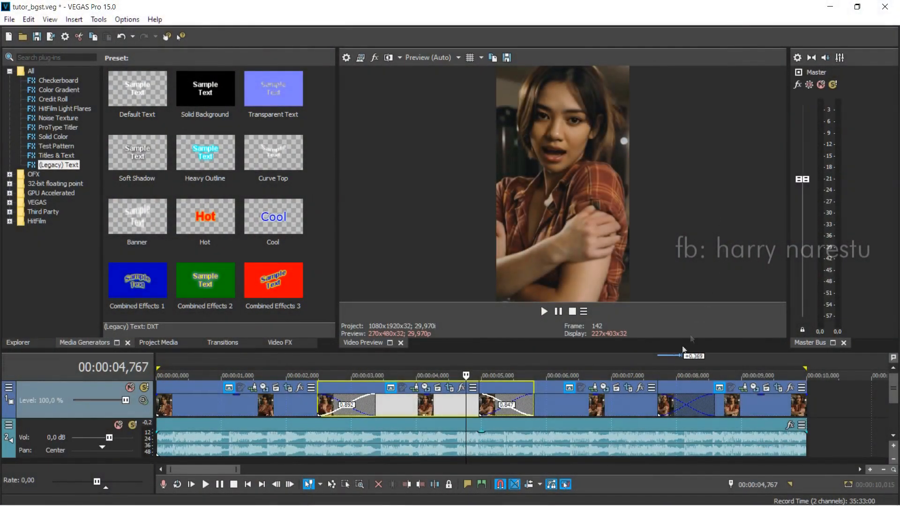
Step: Open the first clip's pan/crop settings and view the frame at its start and end keyframes
click(246, 402)
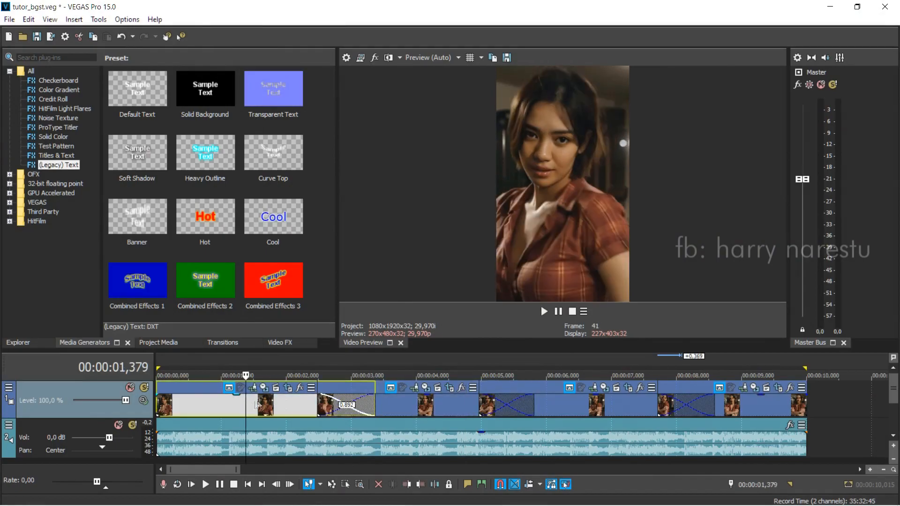
click(288, 389)
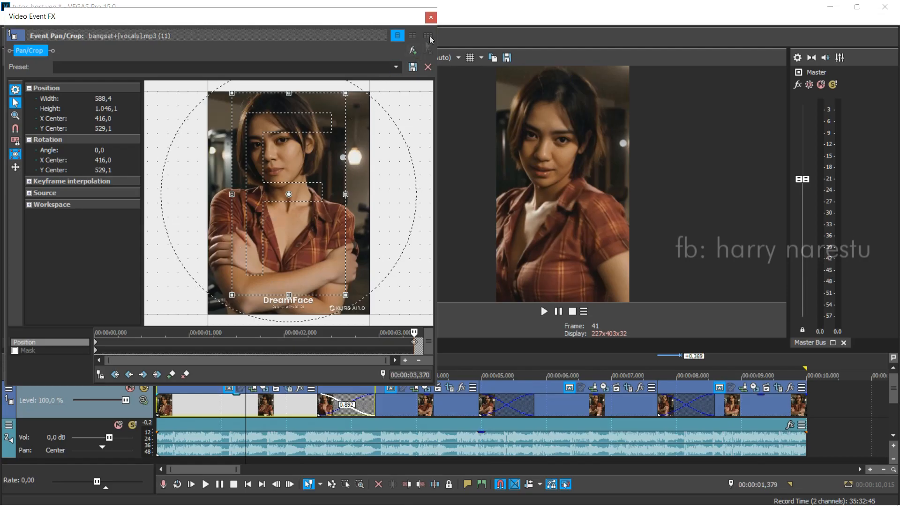
click(434, 18)
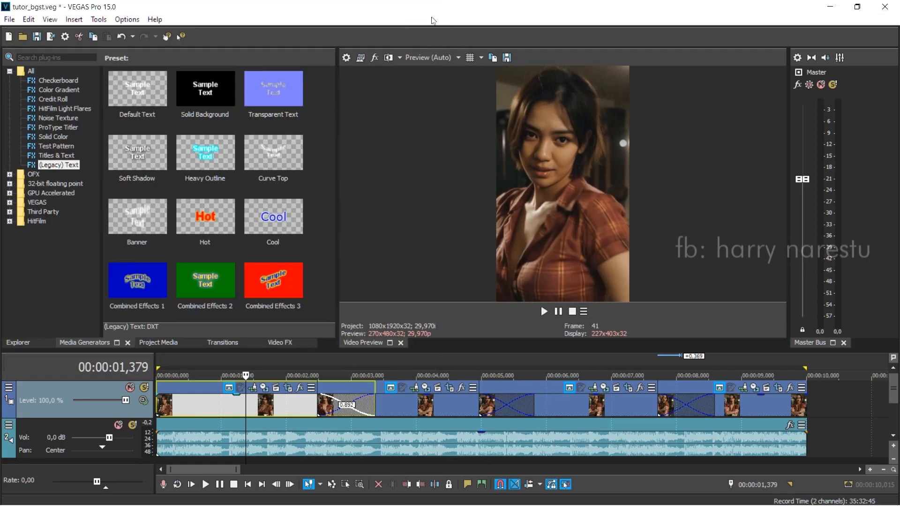
click(288, 388)
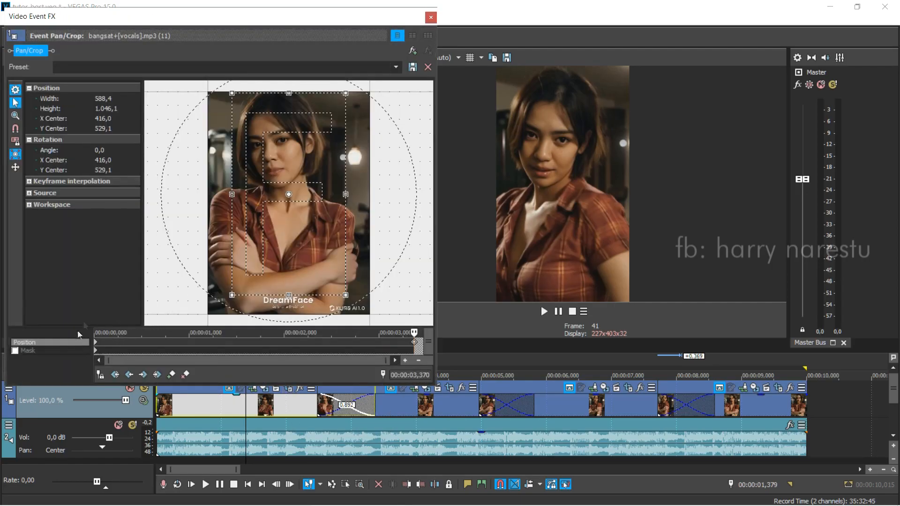
click(97, 348)
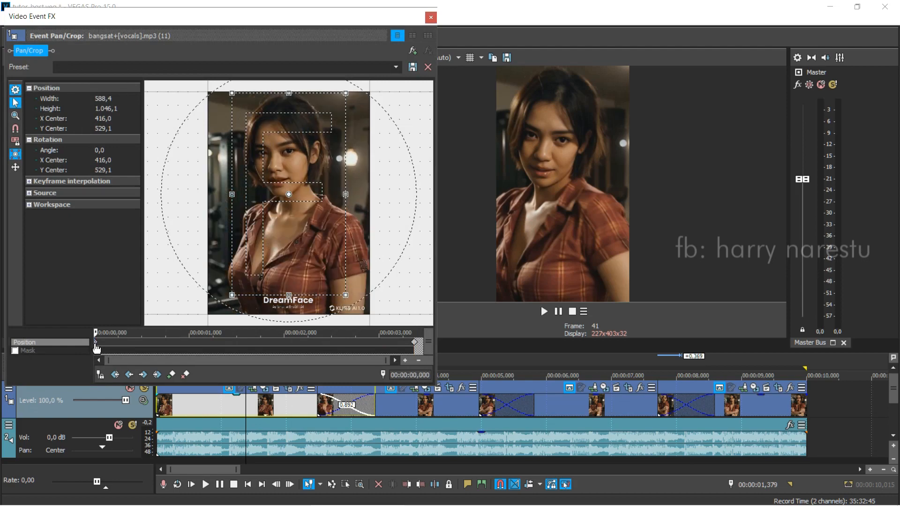
click(417, 346)
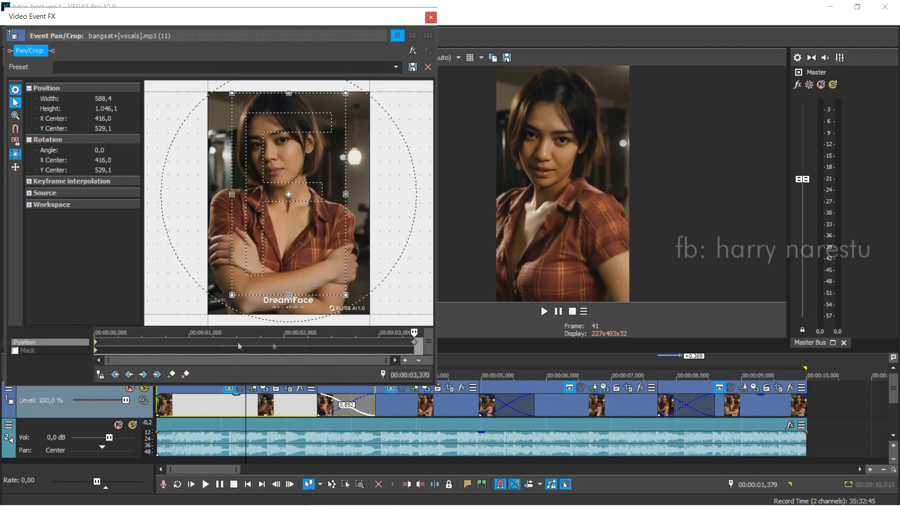
Step: Try adding intermediate position keyframes to the first clip, including at about 0,488, 1,352 and 2,932 seconds
double_click(141, 342)
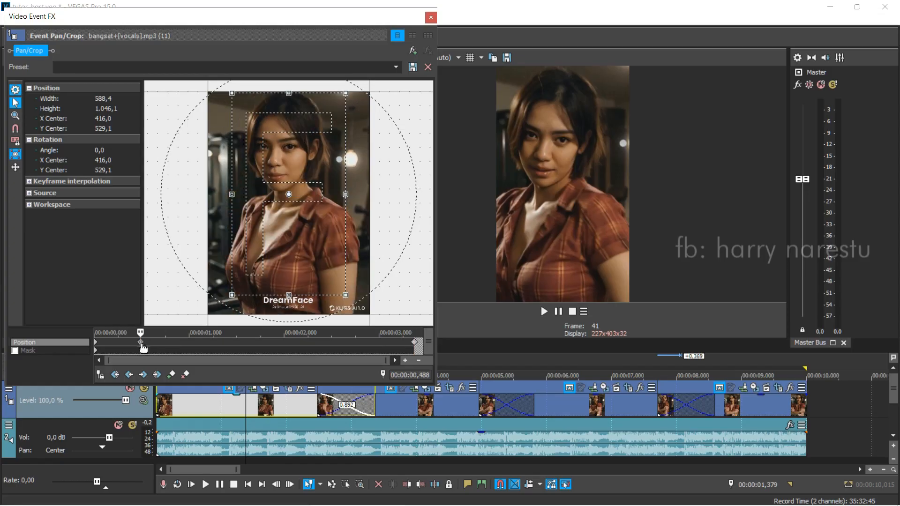
double_click(222, 342)
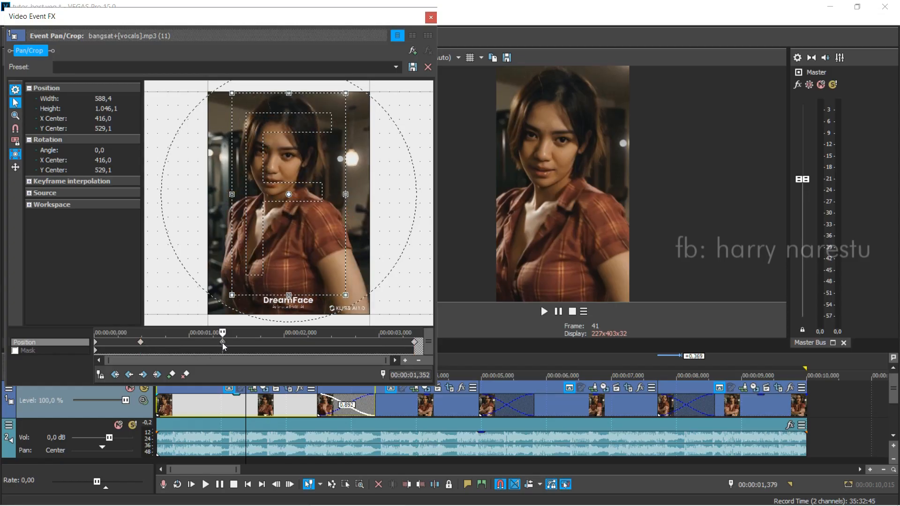
double_click(305, 343)
double_click(372, 343)
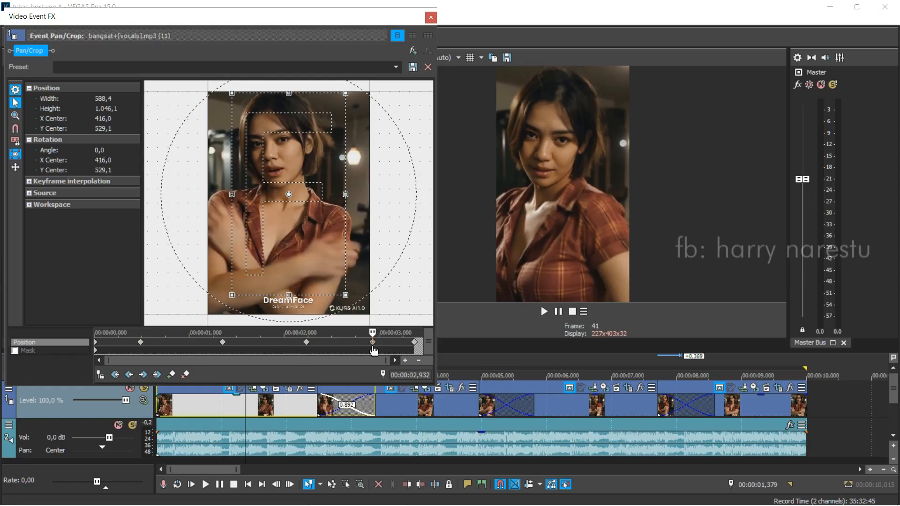
double_click(277, 342)
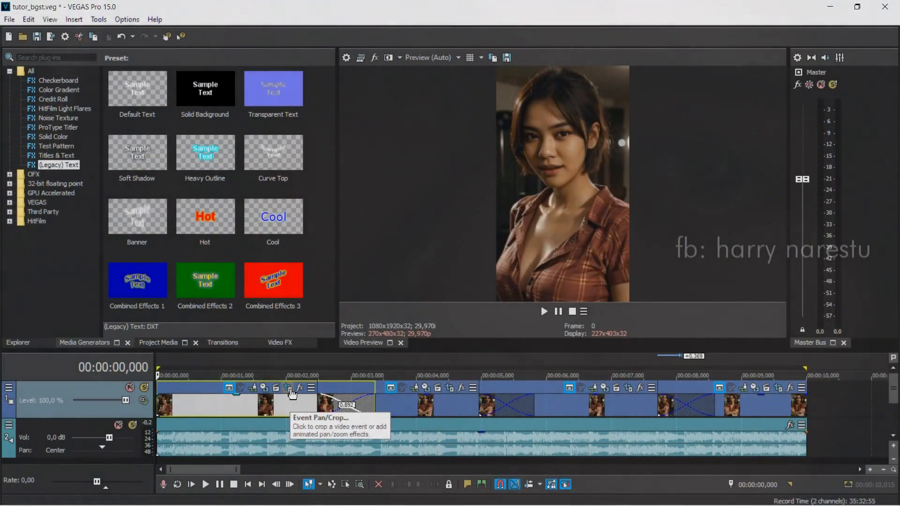
Step: Open the first clip's pan/crop settings and add a position keyframe at its end, at 3,370 seconds
click(287, 388)
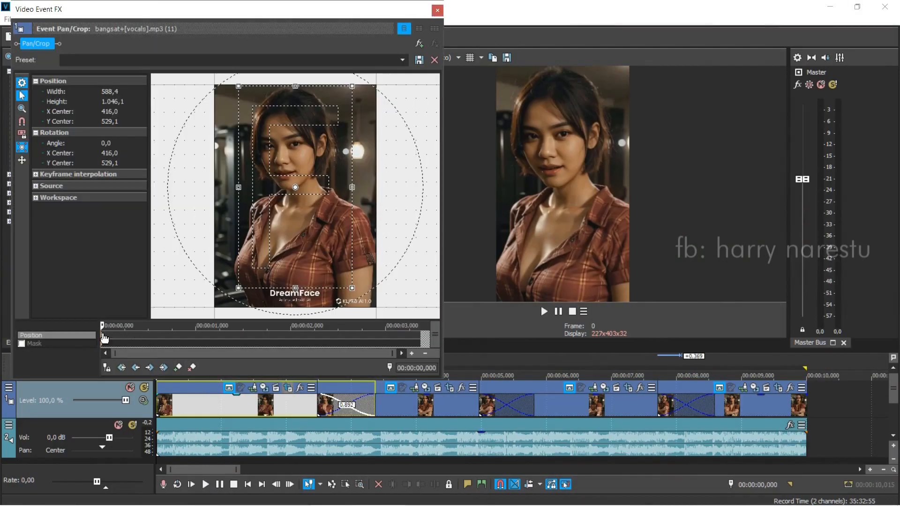
click(419, 339)
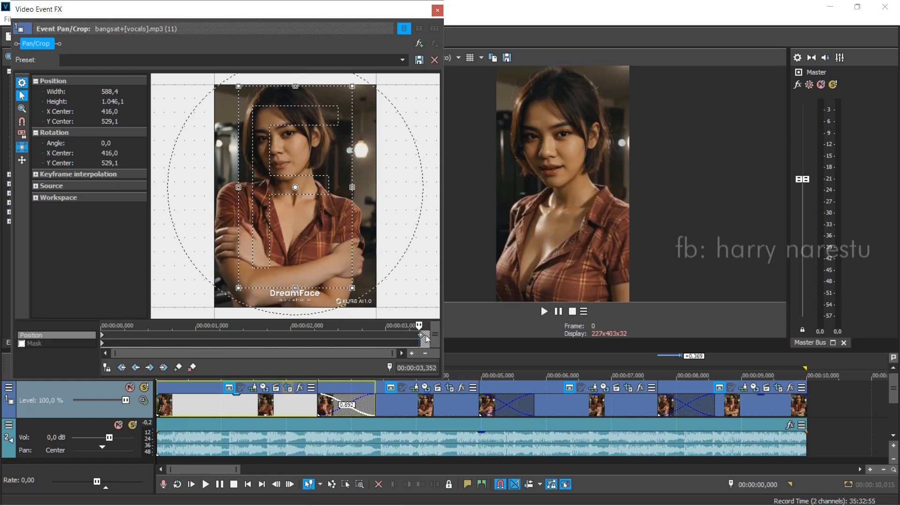
click(422, 339)
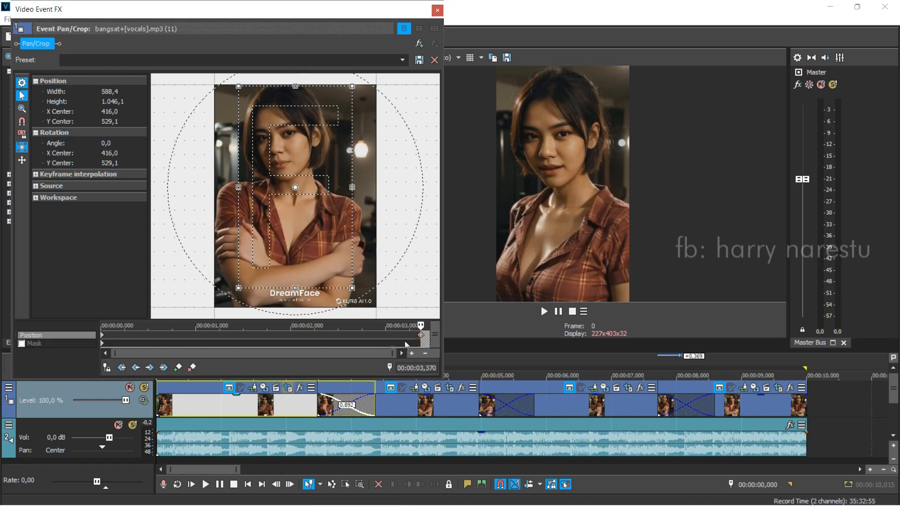
Step: Shift the crop frame at the first clip's start keyframe horizontally to an X Center of 301,1
click(104, 339)
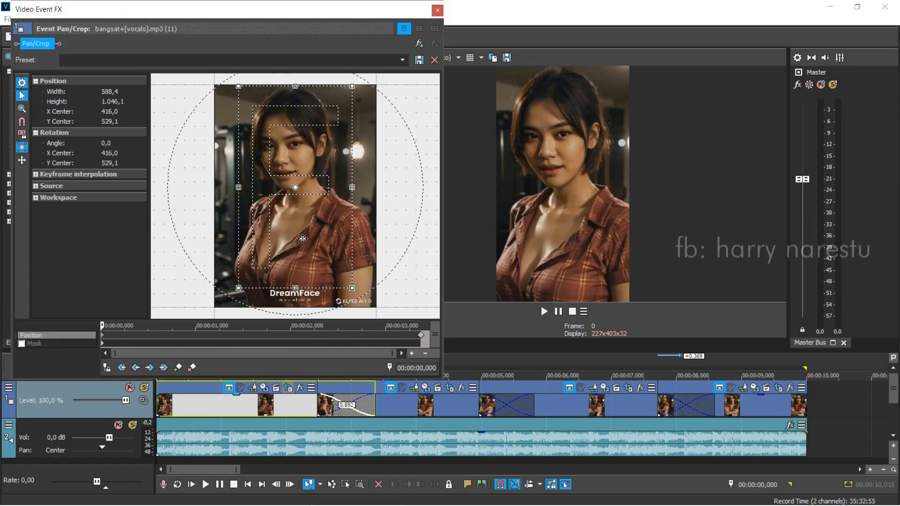
key(Left)
key(Left)
key(Left)
key(Left)
key(Left)
key(Left)
key(Left)
key(Left)
key(Left)
key(Left)
key(Left)
key(Left)
key(Left)
key(Left)
key(Left)
key(Left)
key(Left)
key(Left)
key(Left)
key(Left)
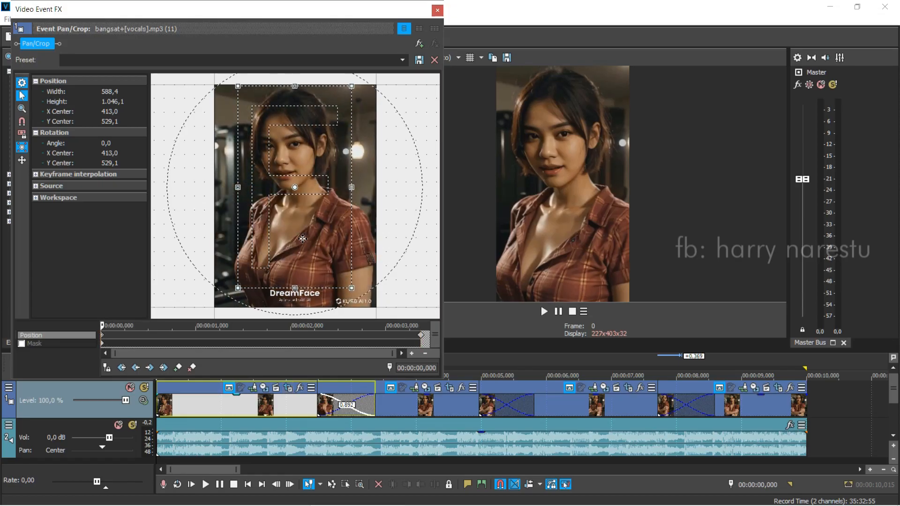
key(Left)
key(Left)
key(Left)
key(Left)
key(Left)
key(Left)
key(Left)
key(Left)
key(Left)
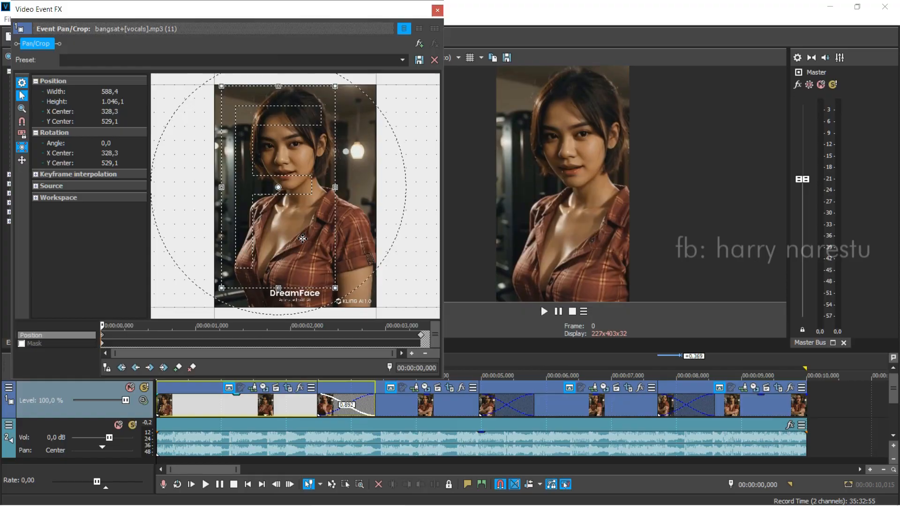
key(Left)
key(Left)
key(Left)
key(Left)
key(Left)
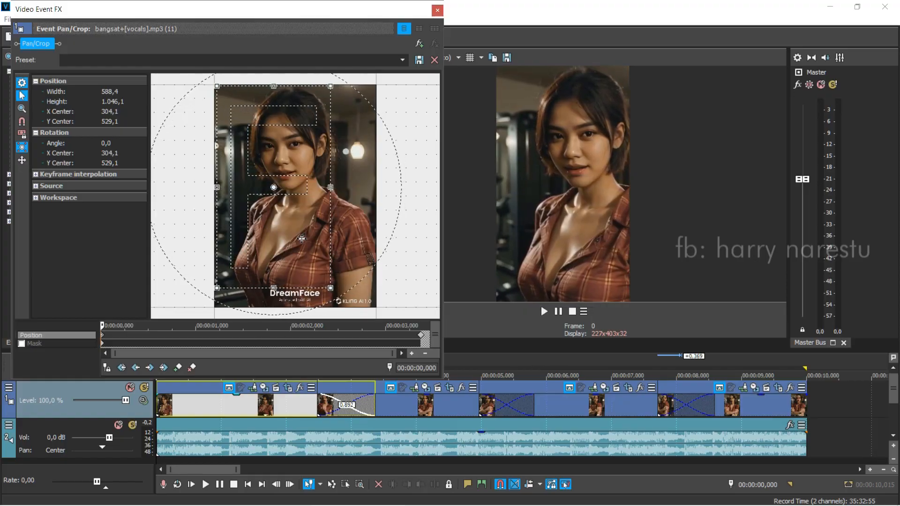
Step: At the first clip's end keyframe, shrink the crop frame to about 231,6 × 411,7, centre it at 594,4 / 302,3 and rotate it about -36,3 degrees
click(423, 338)
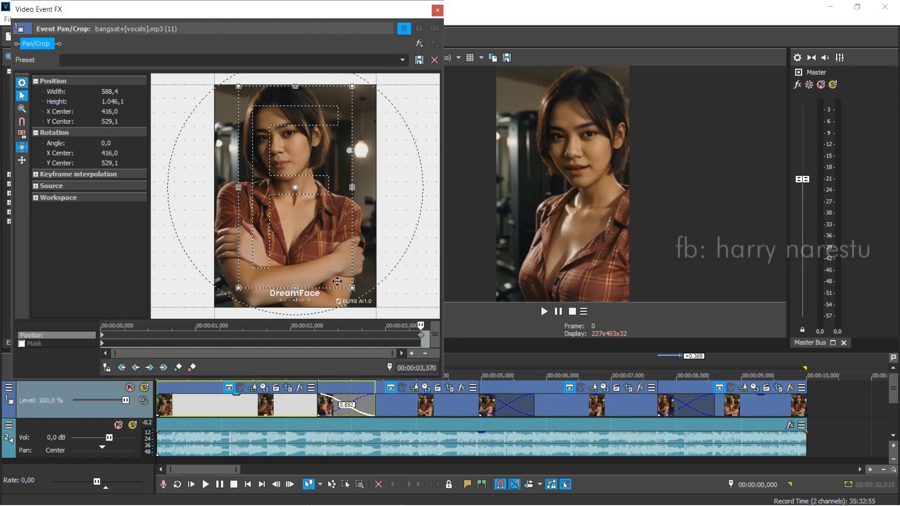
drag(239, 287, 273, 259)
drag(331, 209, 341, 160)
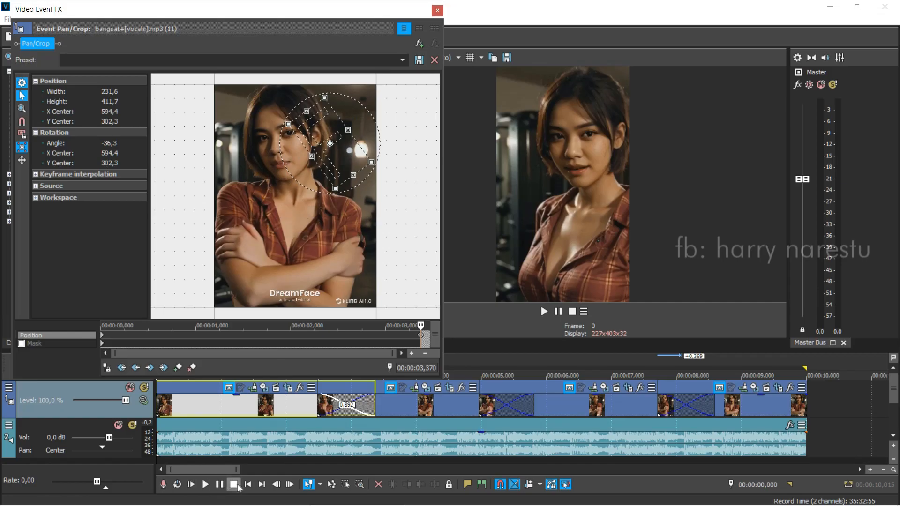
Step: Play the video twice from the start to check the first clip's zooming and rotating movement
click(206, 486)
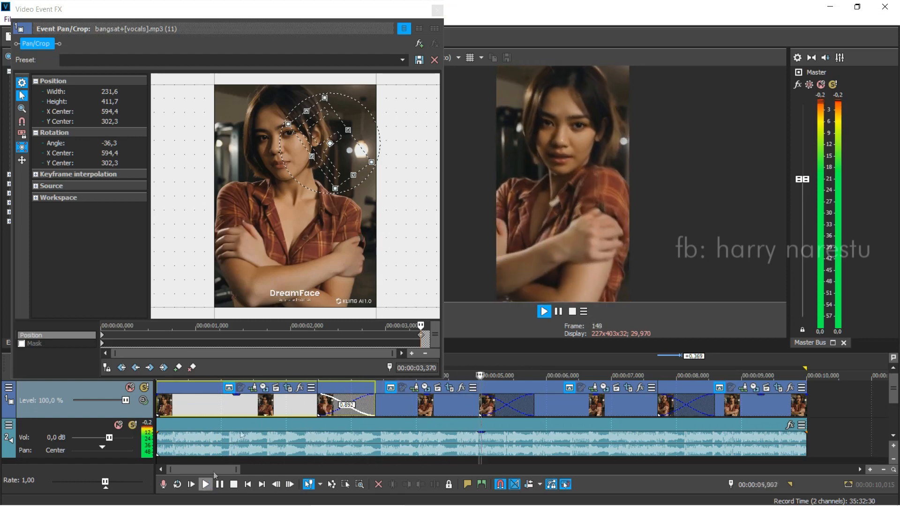
key(space)
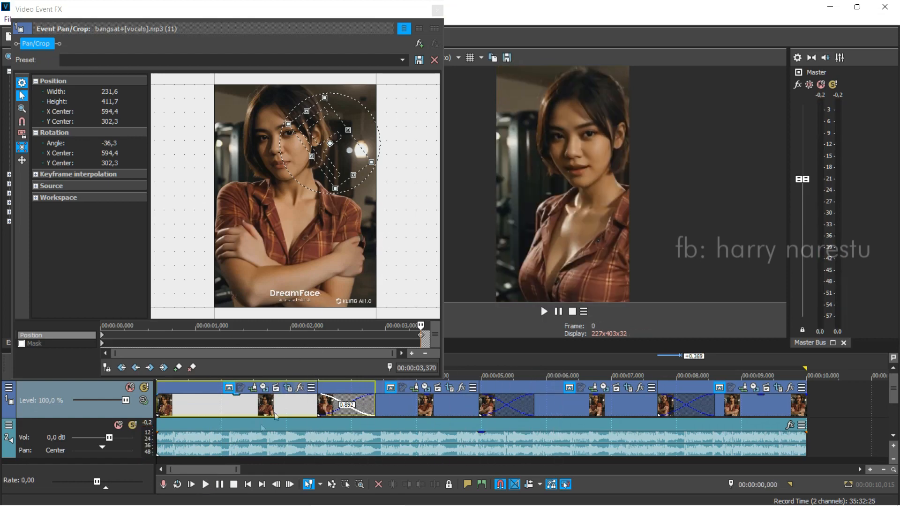
click(206, 485)
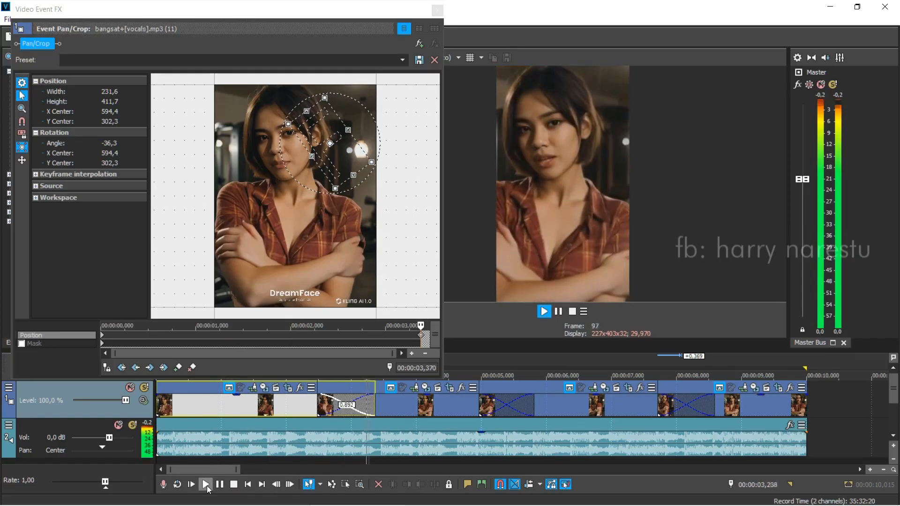
click(236, 486)
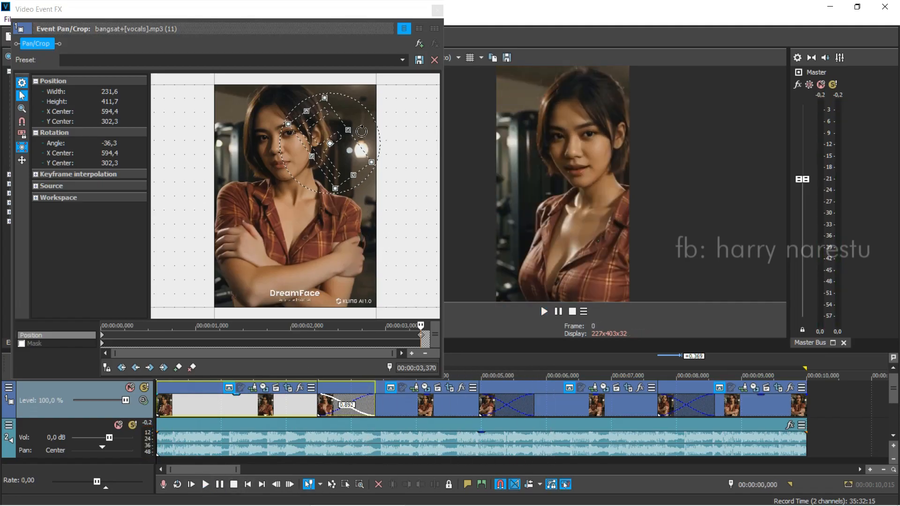
Step: Rotate the crop frame at the first clip's end keyframe to about 45,2 degrees and play the video to preview it
drag(361, 131, 361, 202)
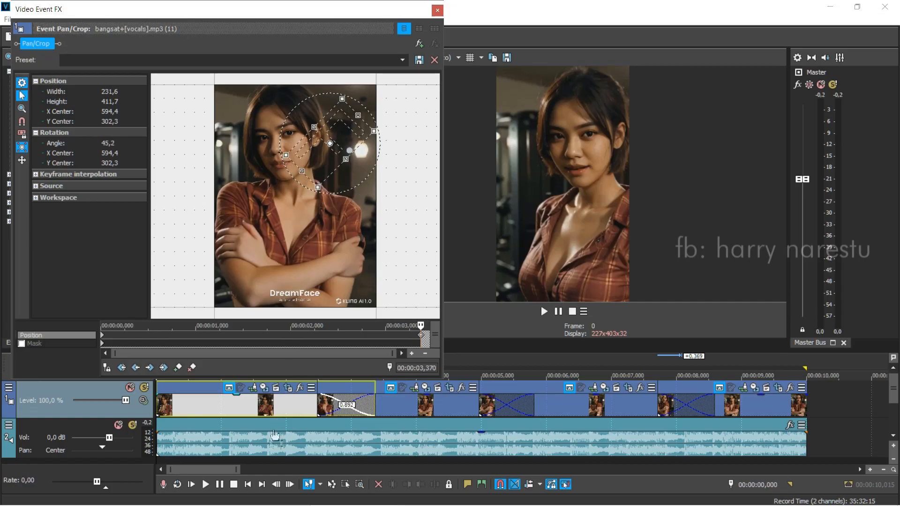
click(208, 486)
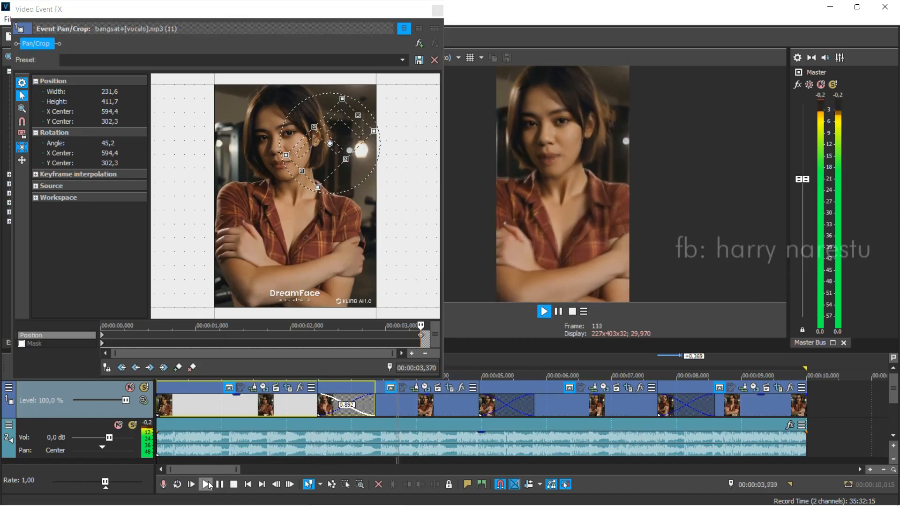
click(234, 485)
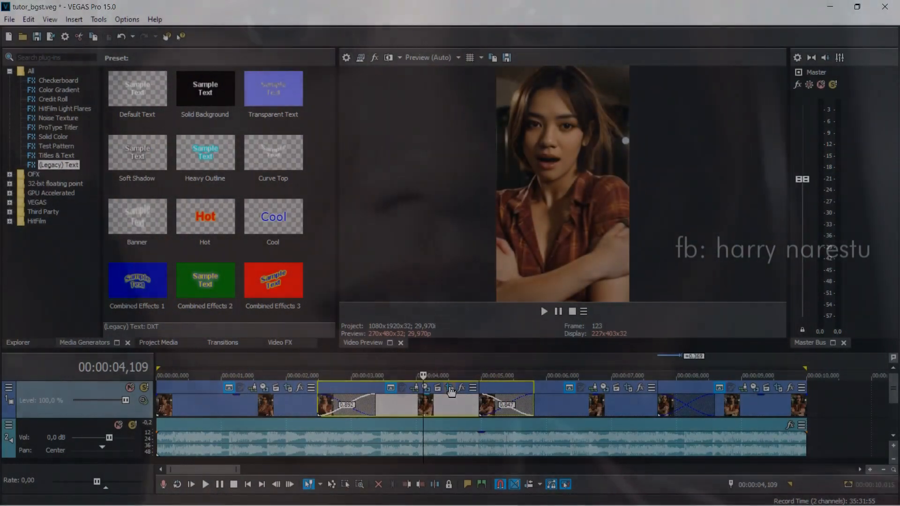
Step: Open the second clip's pan/crop settings and add a position keyframe at its end, at 3,334 seconds
click(449, 388)
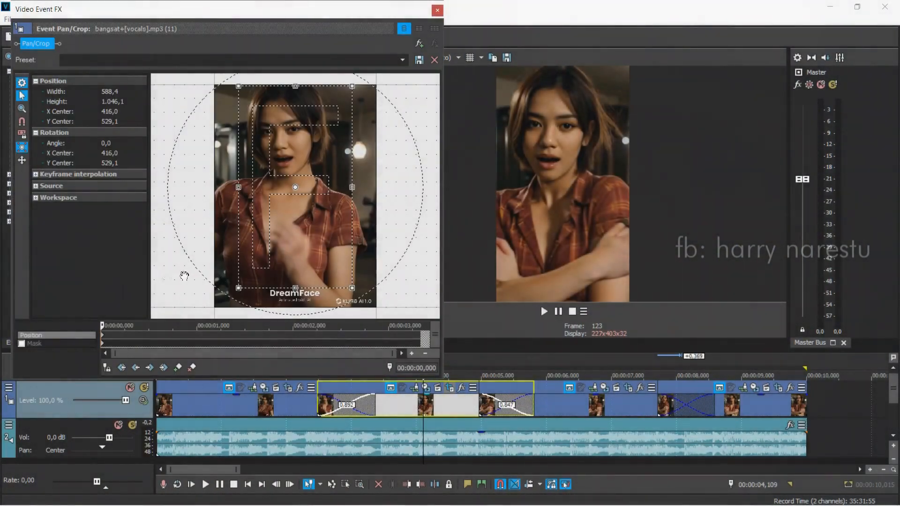
click(419, 340)
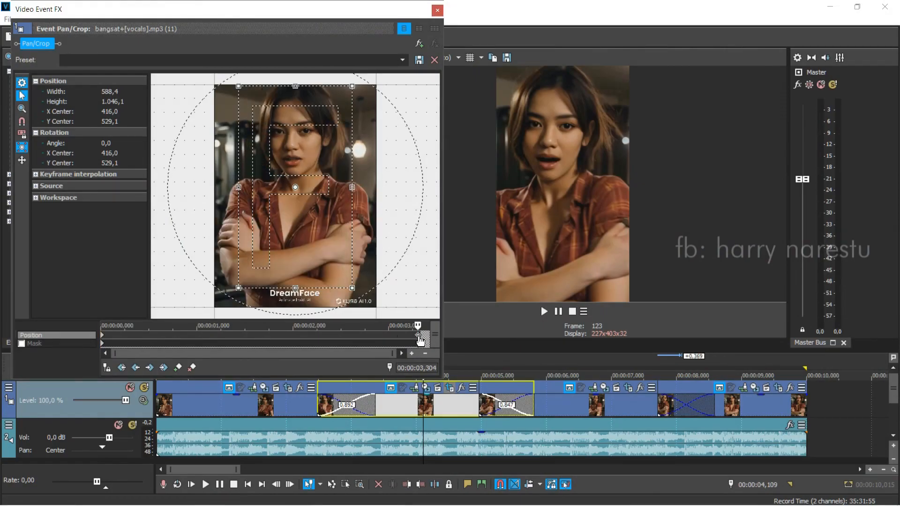
click(424, 339)
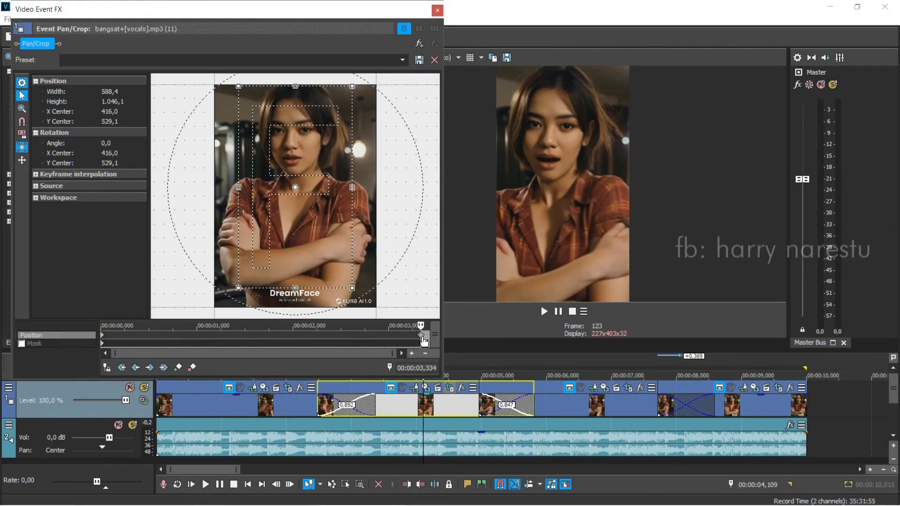
Step: At the second clip's start keyframe, shrink the crop frame to about 265,2 × 471,5 and centre it at 137,8 / 329,5
click(105, 339)
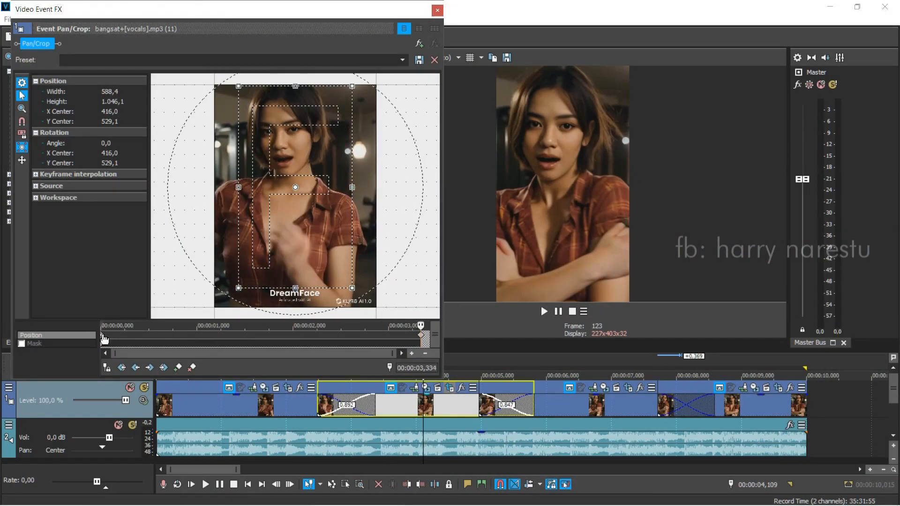
drag(353, 287, 333, 232)
drag(291, 203, 245, 164)
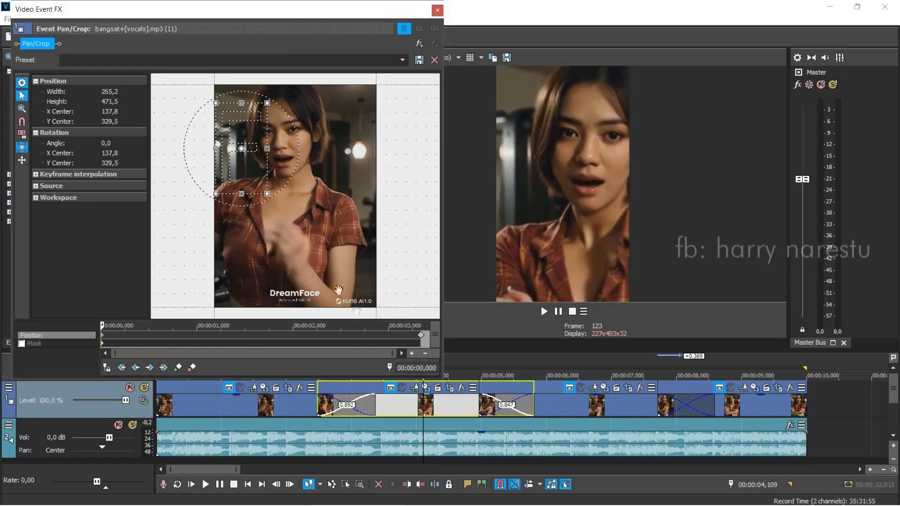
Step: Shrink the crop frame at the second clip's end keyframe to about 298,1 × 529,9, centred at 679,1 / 308,4, and play from about 2,271 seconds
click(420, 335)
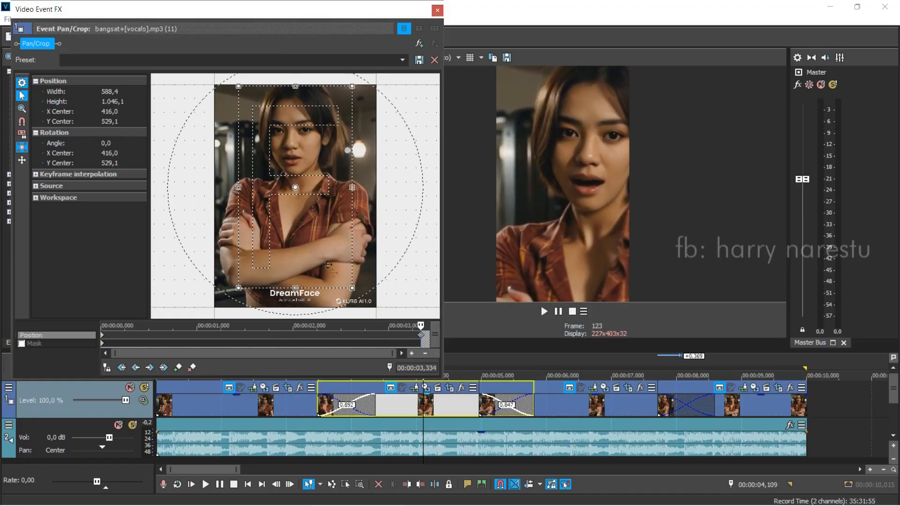
drag(237, 293, 350, 181)
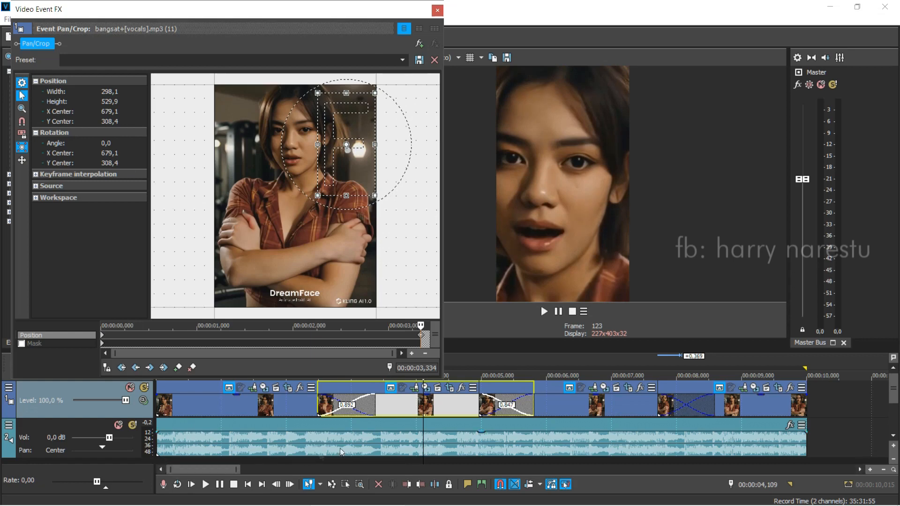
click(304, 406)
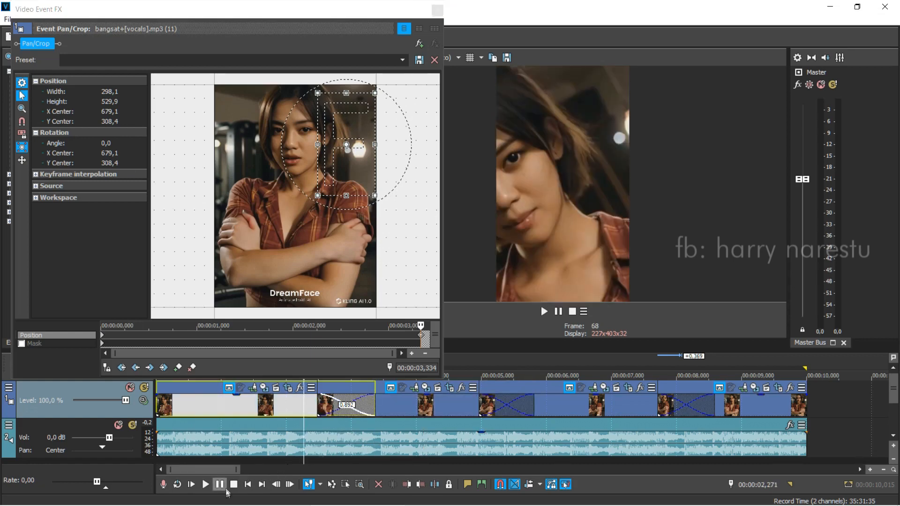
click(206, 485)
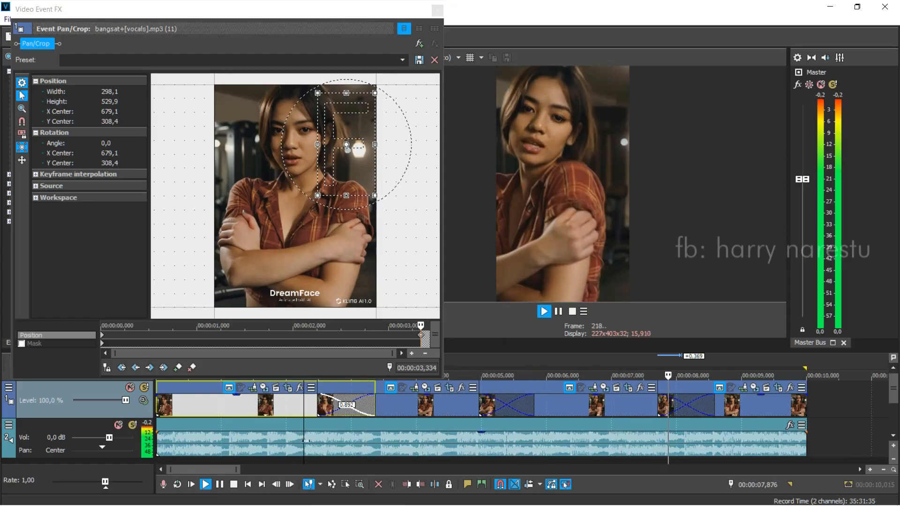
Step: Move the crop frame at the second clip's end keyframe to about 670,0 / 762,0 and play the video to preview it
key(space)
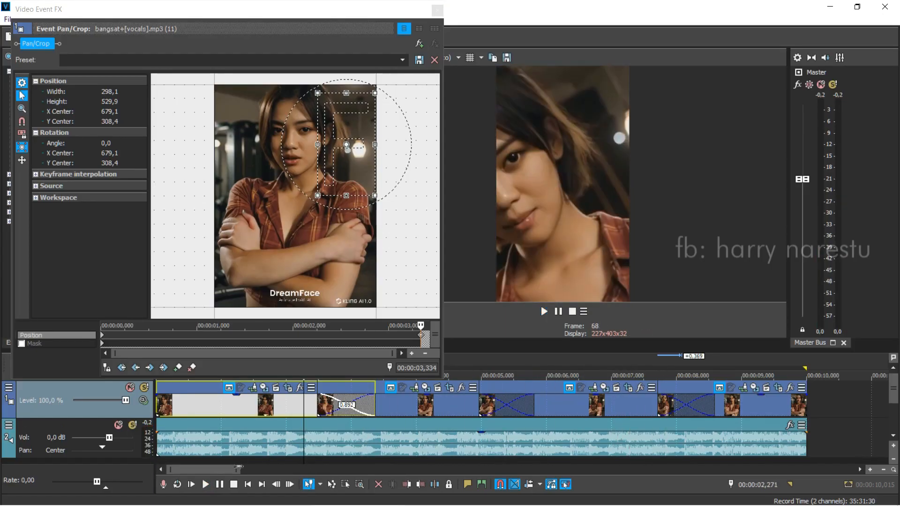
drag(366, 156, 359, 246)
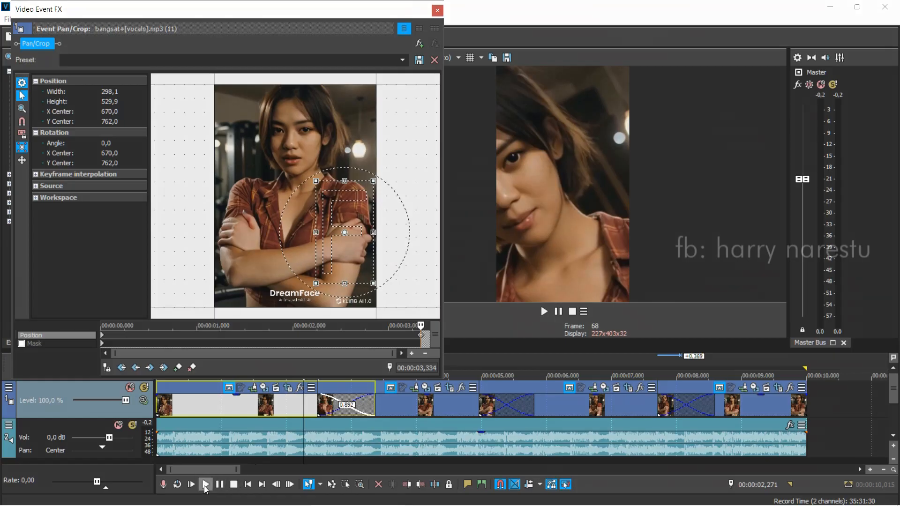
click(206, 486)
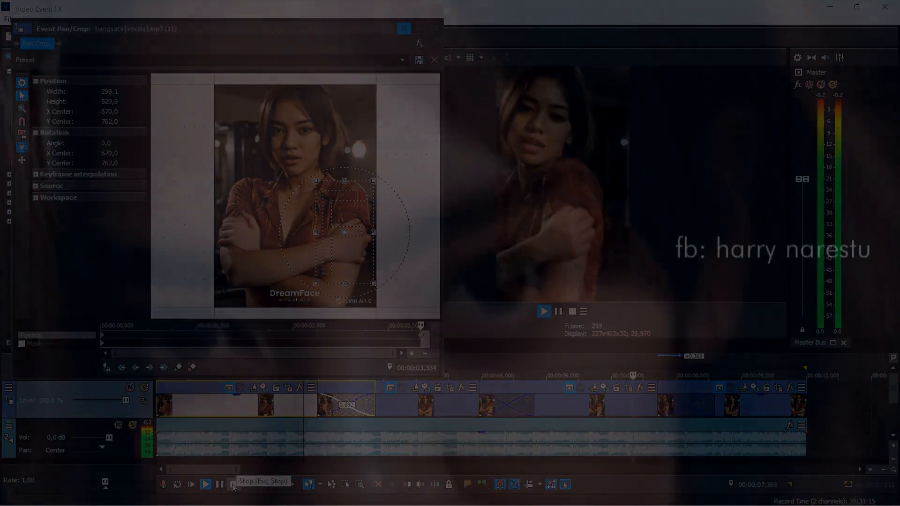
click(234, 486)
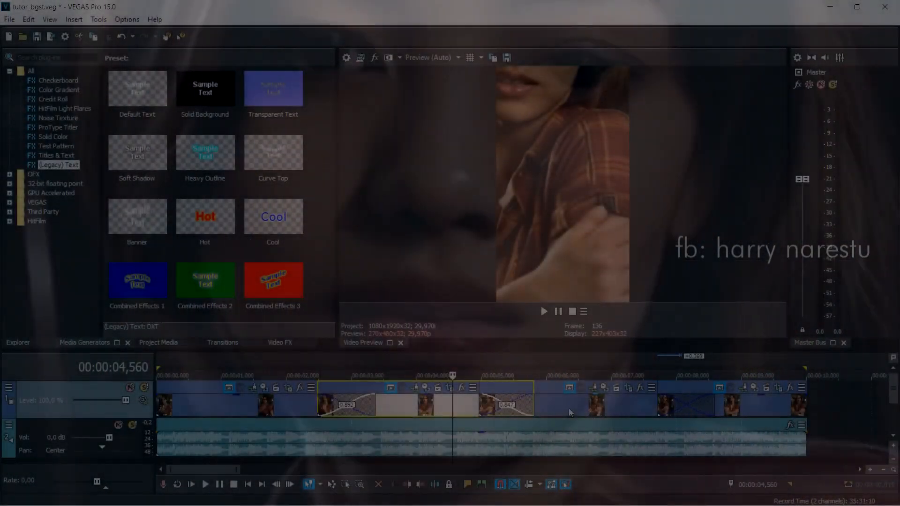
Step: Open the third clip's pan/crop settings and add a position keyframe at its end, at 3,623 seconds
click(569, 412)
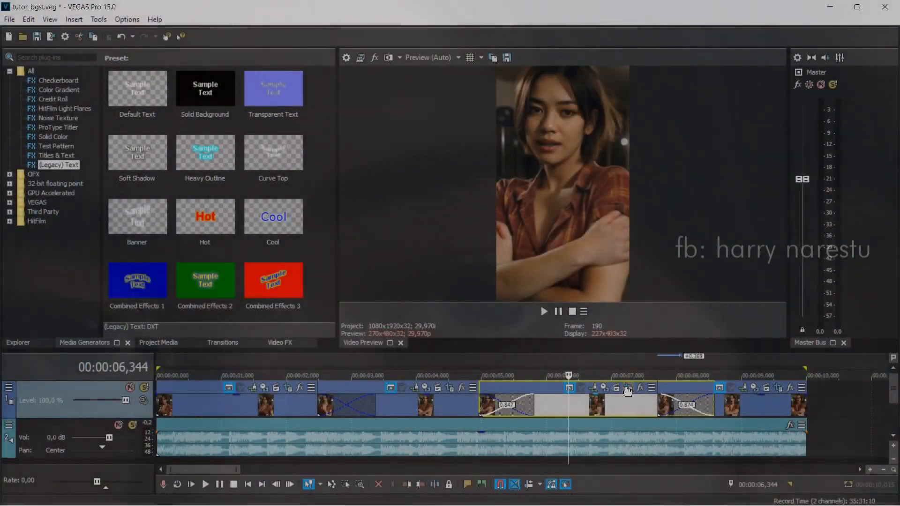
click(629, 389)
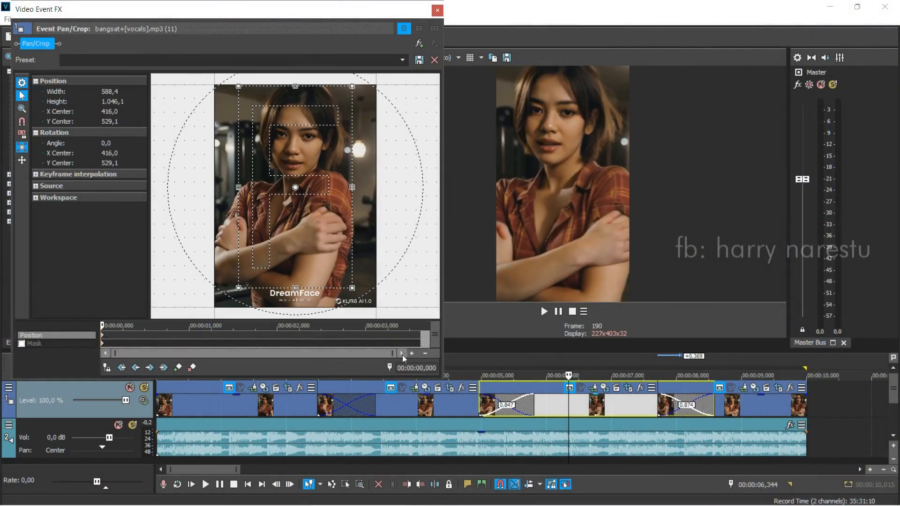
click(418, 338)
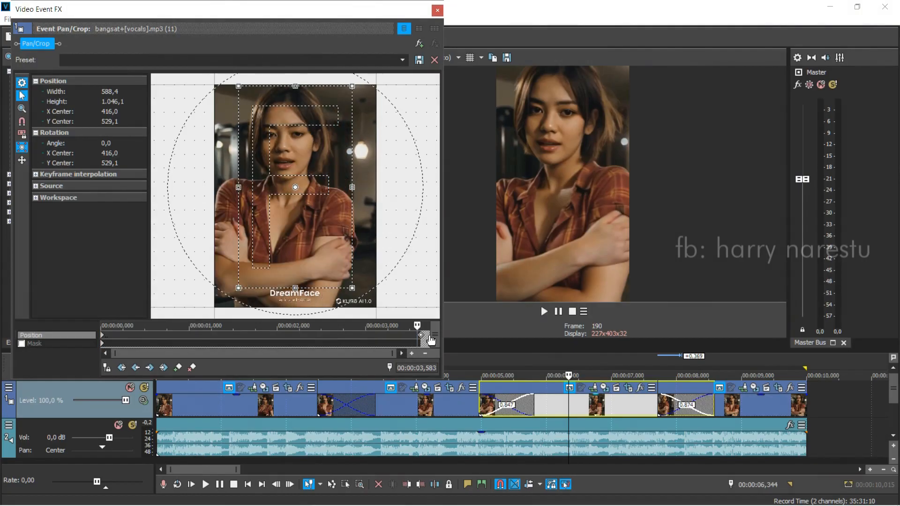
click(425, 338)
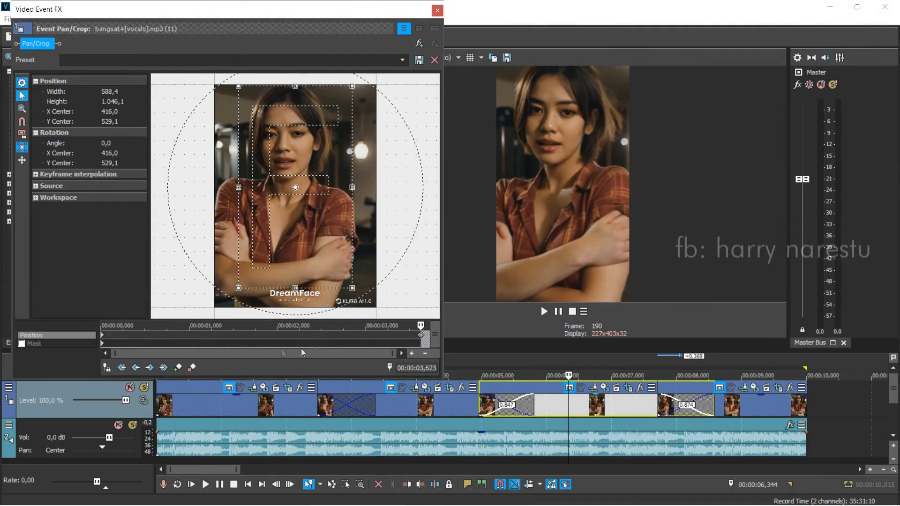
Step: At the third clip's start keyframe, shrink the crop frame to about 207,4 × 368,6, centred at 706,3 / 341,6, and flip it horizontally
click(103, 337)
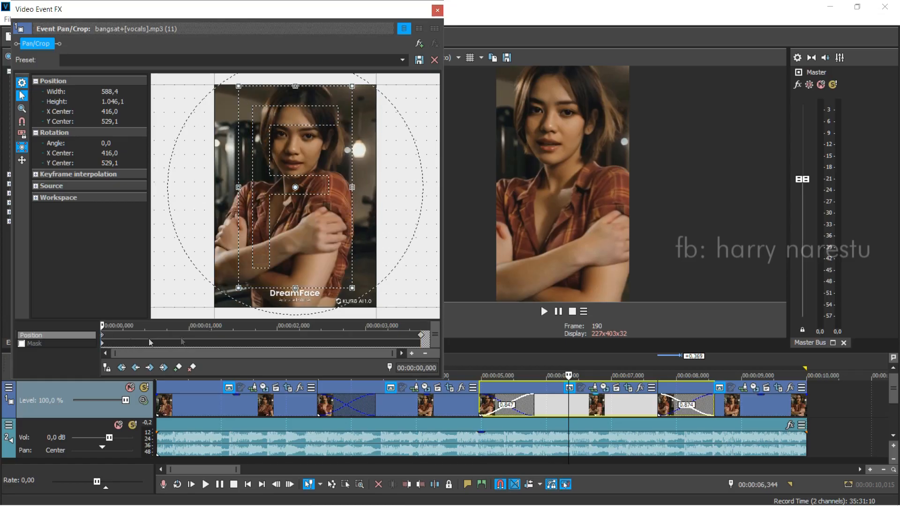
drag(352, 288, 350, 169)
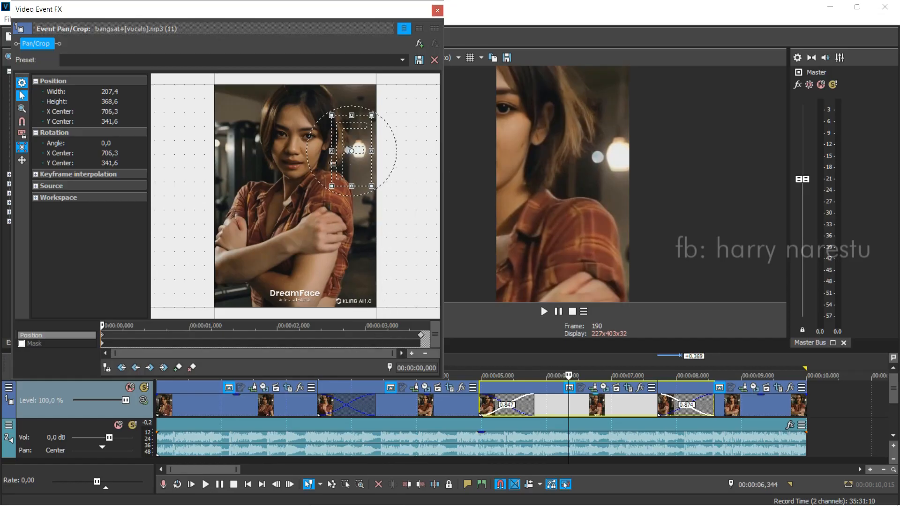
right_click(351, 166)
click(411, 205)
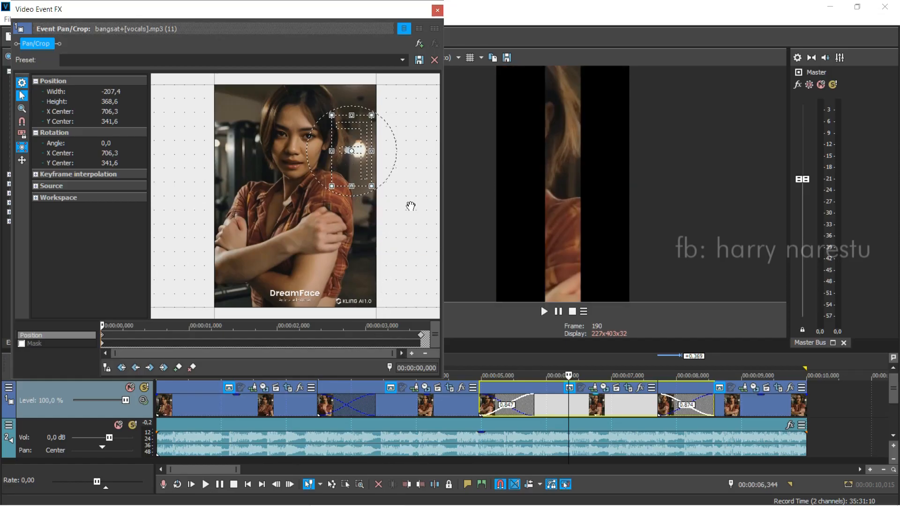
Step: At the third clip's end keyframe, shift the crop frame sideways to an X centre of about 298,1 and flip it horizontally
click(422, 336)
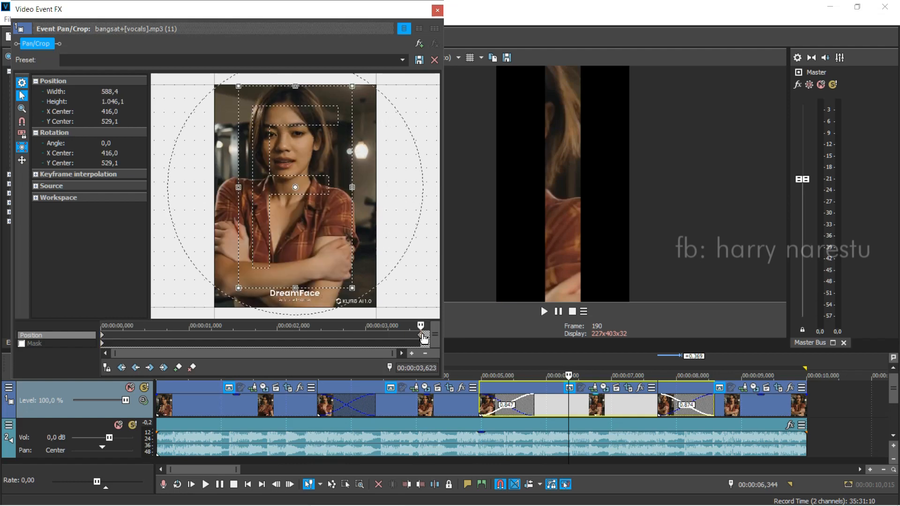
drag(338, 260, 318, 260)
key(Left)
key(Left)
key(Left)
key(Left)
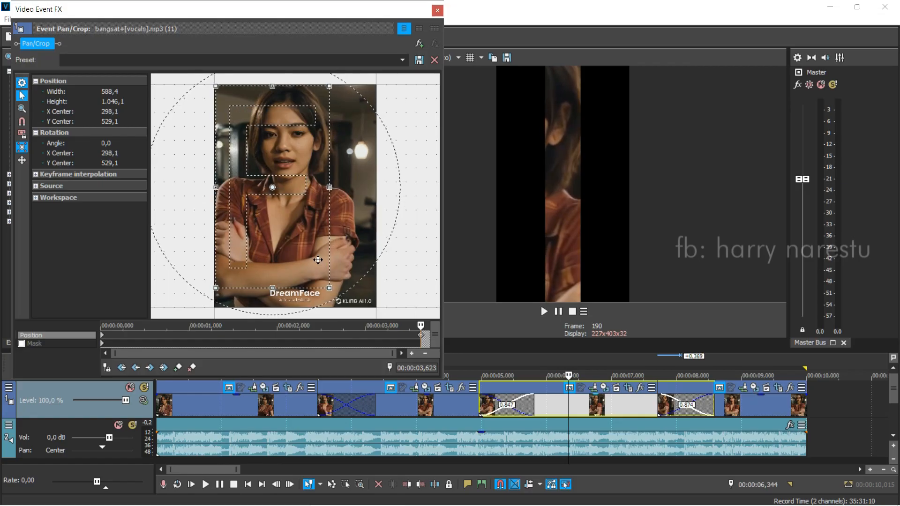
right_click(286, 235)
click(329, 268)
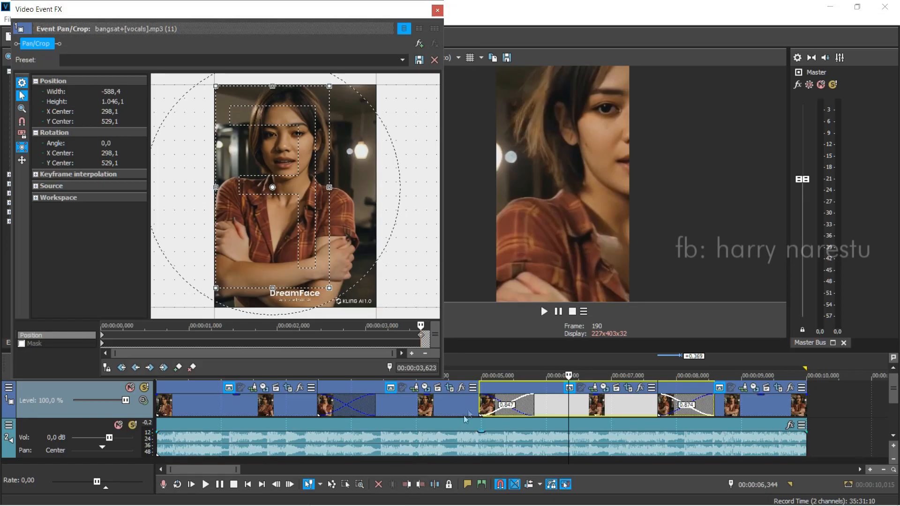
Step: Play the video from just before the third clip to preview its flipped camera move
click(471, 404)
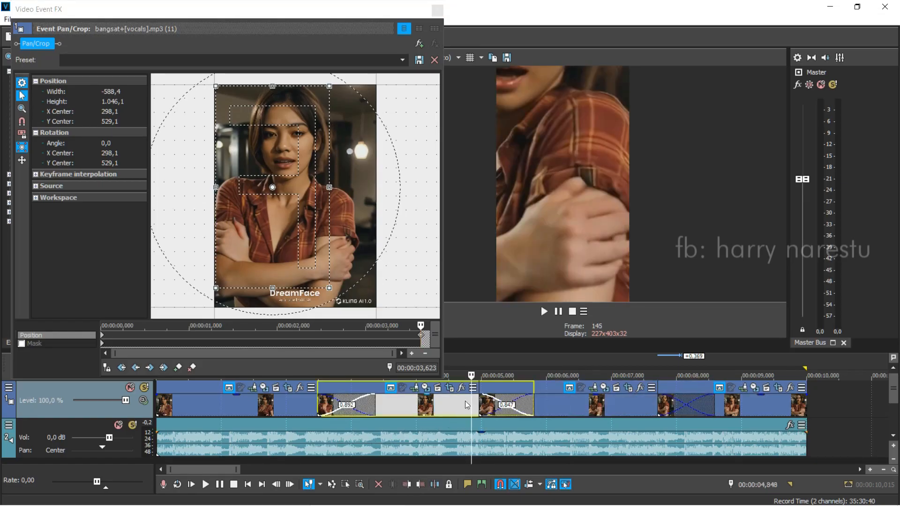
click(229, 485)
click(207, 484)
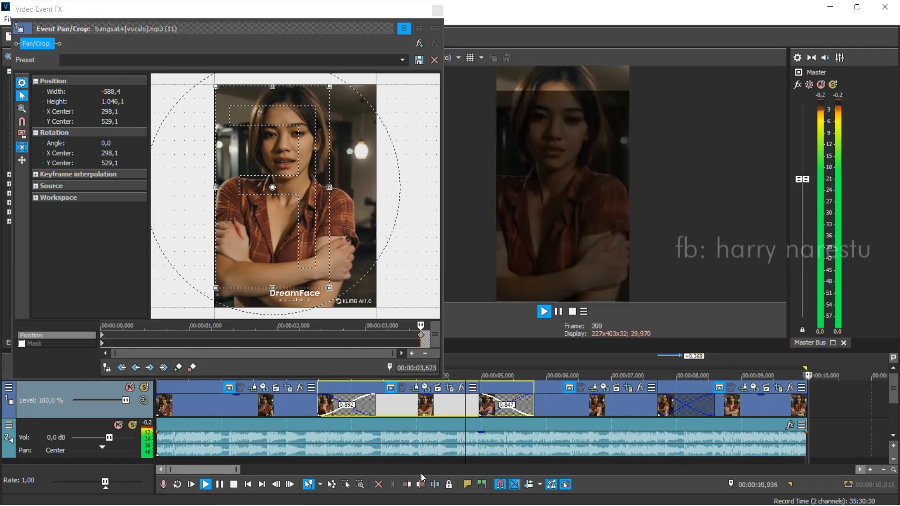
Step: Move the crop frame at the third clip's start keyframe towards the face, centred at about 570,2 / 320,5
click(559, 401)
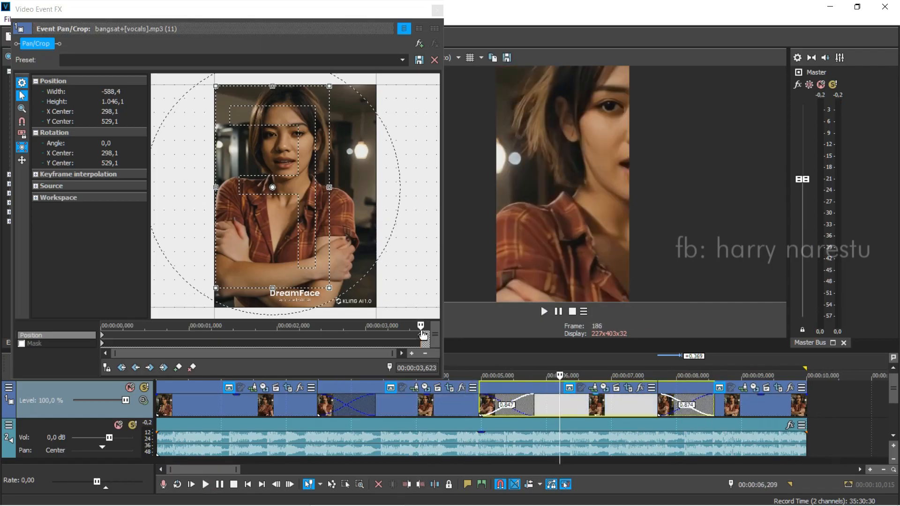
click(103, 341)
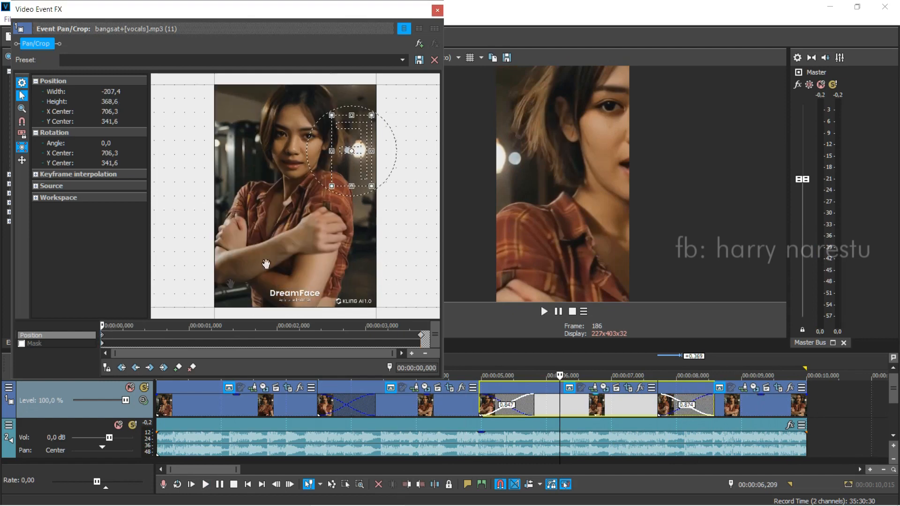
drag(350, 167, 324, 163)
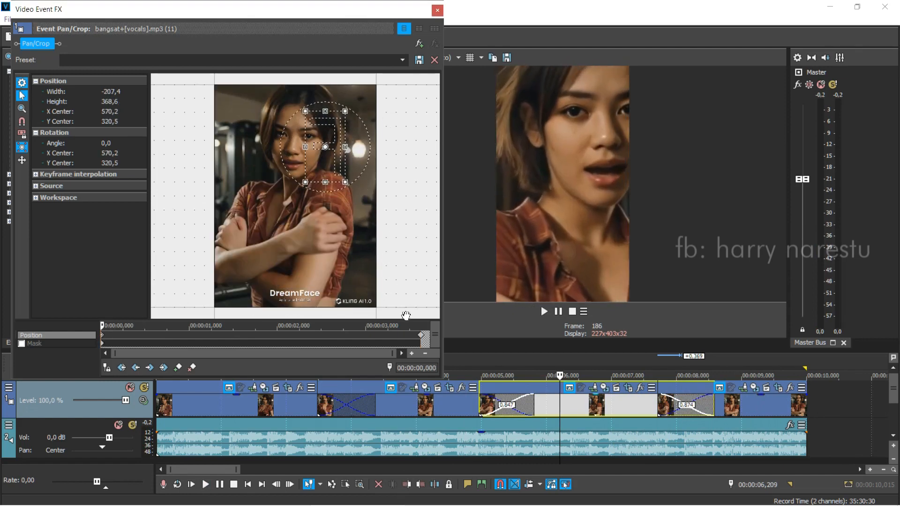
Step: Shift the crop frame at the third clip's end keyframe to an X centre of about 391,8 and preview from about 4,713 seconds
click(421, 337)
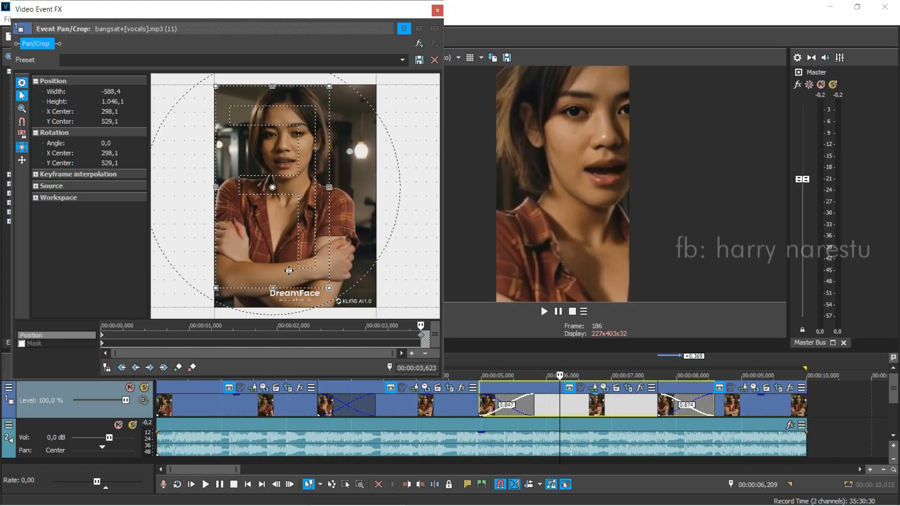
key(Right)
key(Right)
key(Right)
key(Right)
key(Right)
key(Right)
key(Right)
key(Right)
key(Right)
key(Right)
key(Right)
key(Right)
key(Right)
key(Right)
key(Right)
key(Right)
key(Right)
key(Right)
key(Right)
key(Right)
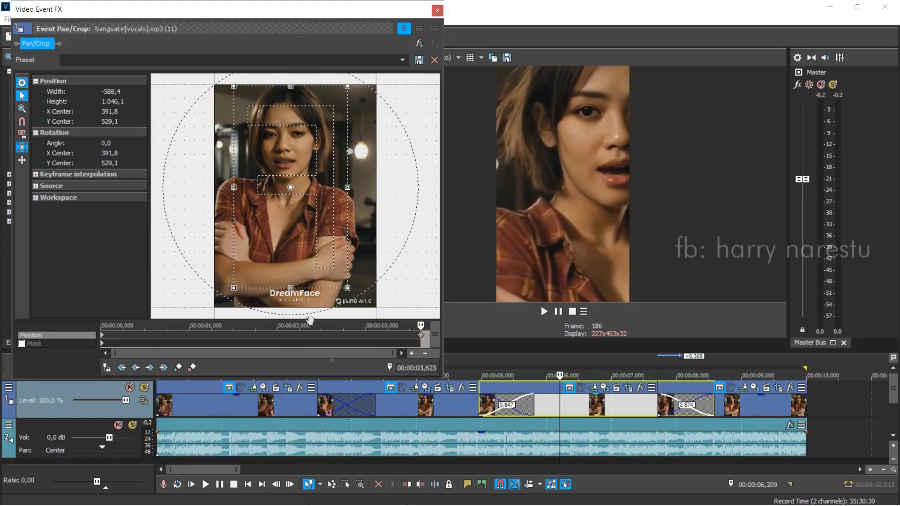
click(463, 408)
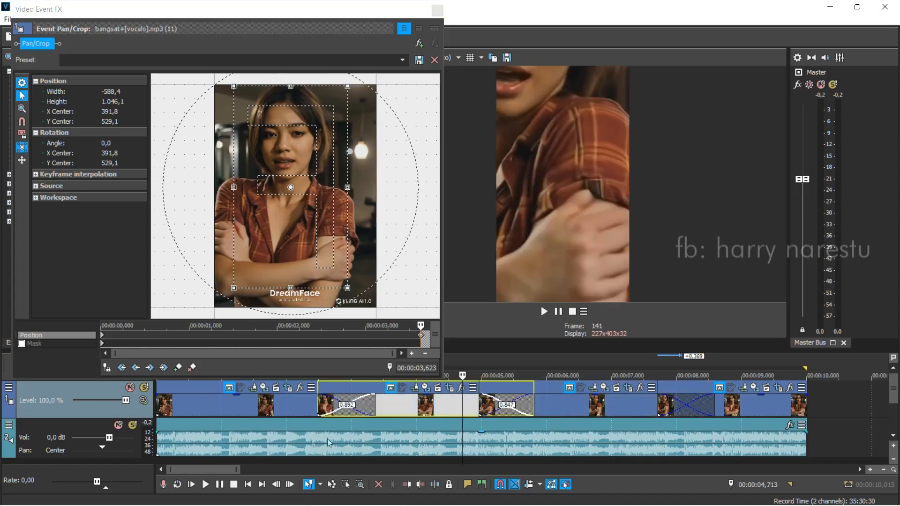
click(206, 485)
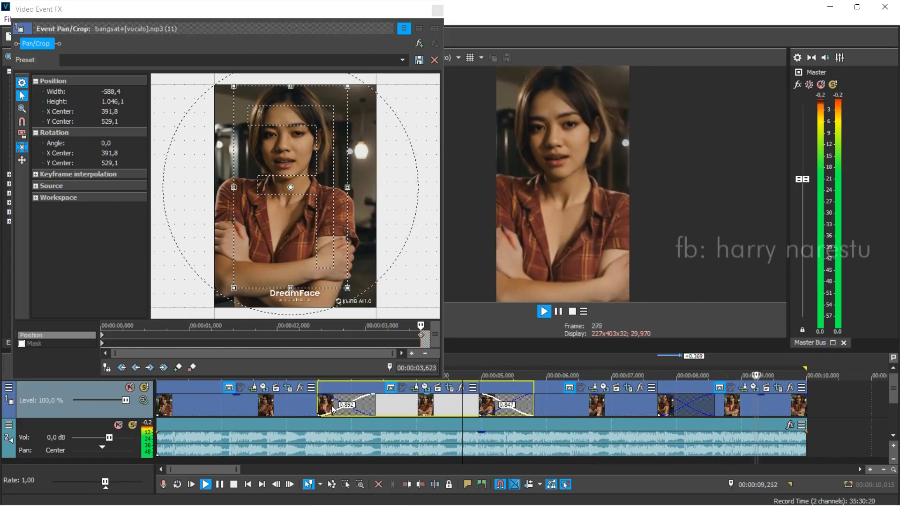
key(space)
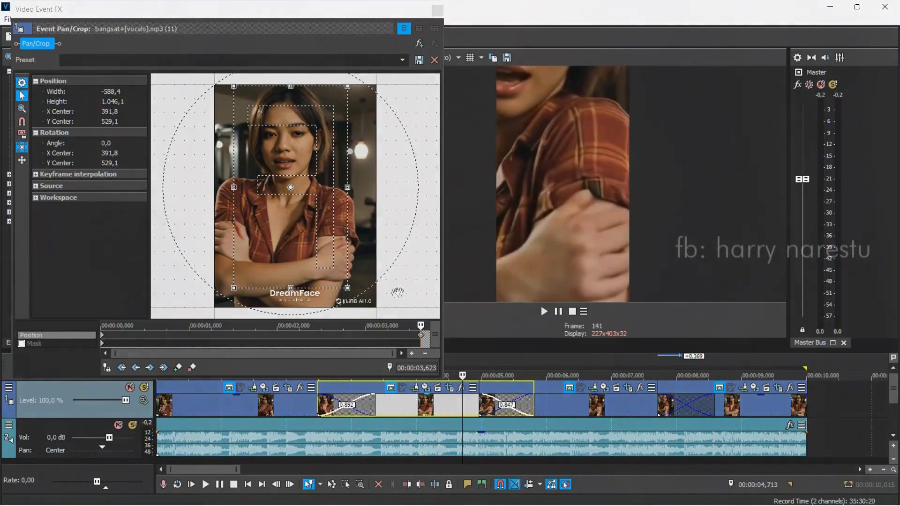